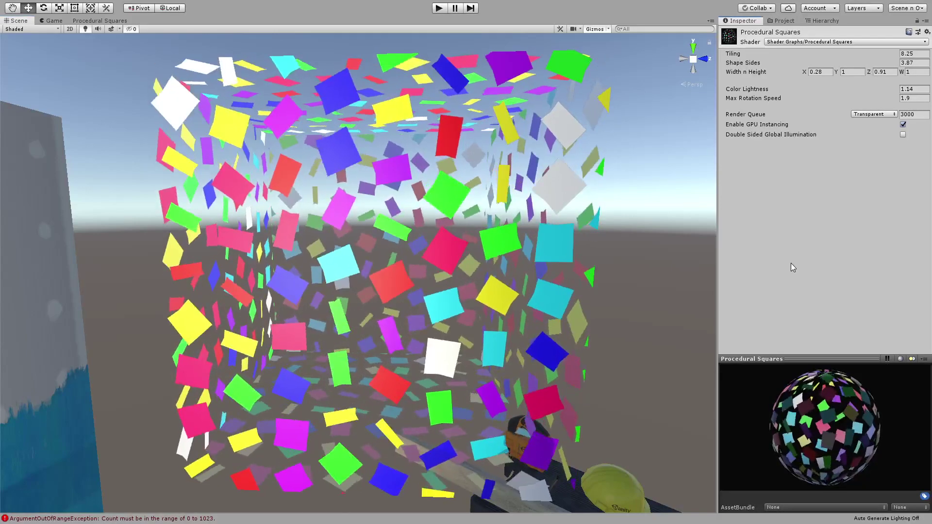
Step: Orbit around the cube and scrub the Procedural Squares Tiling down to 8.16
{"action": "left_click_drag", "start_coordinate": [360, 264], "coordinate": [517, 263], "text": "alt"}
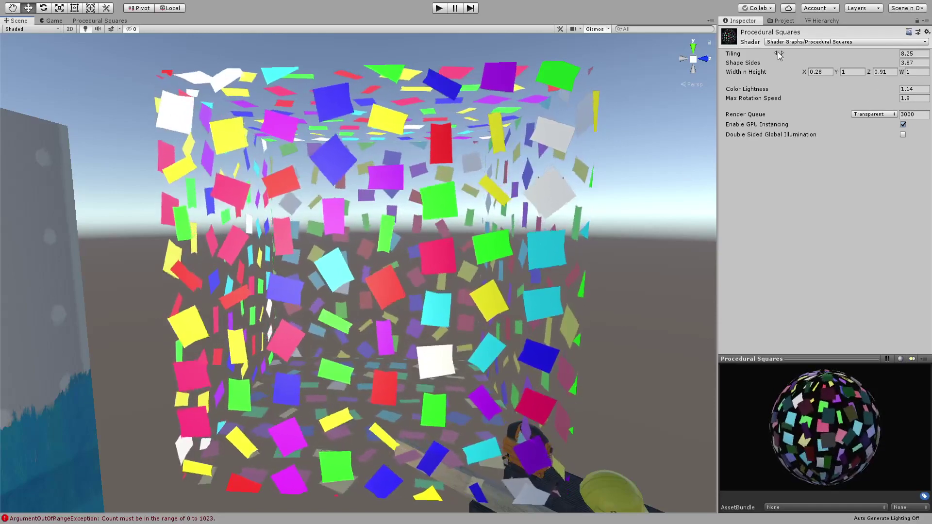
{"action": "left_click_drag", "start_coordinate": [880, 57], "coordinate": [844, 64]}
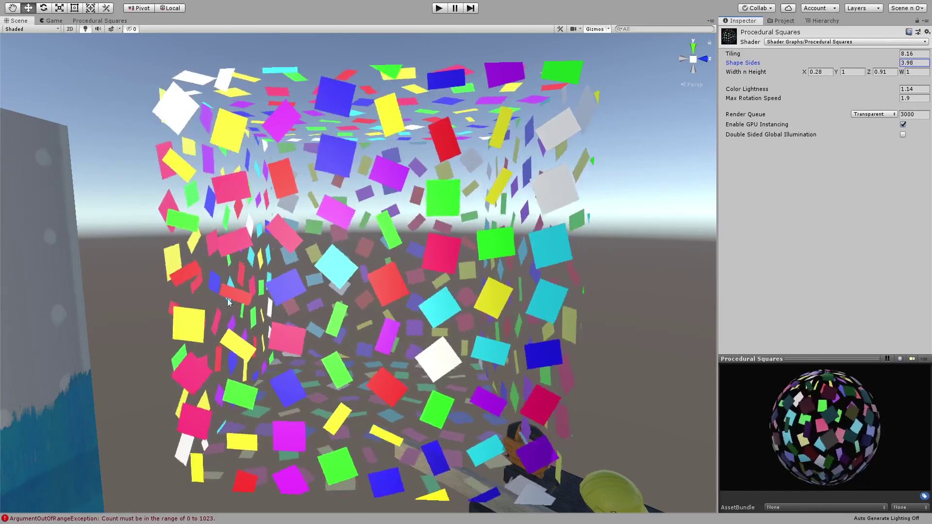
Step: Set Width n Height X to 0.25 and Z to 1.09, undoing the Color Lightness tweak
{"action": "left_click", "coordinate": [806, 75]}
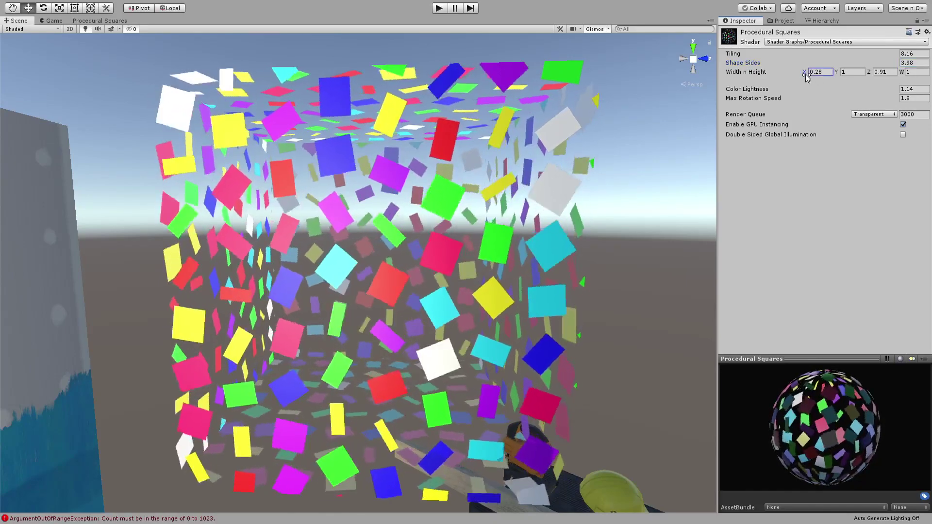
{"action": "left_click_drag", "start_coordinate": [806, 75], "coordinate": [805, 81]}
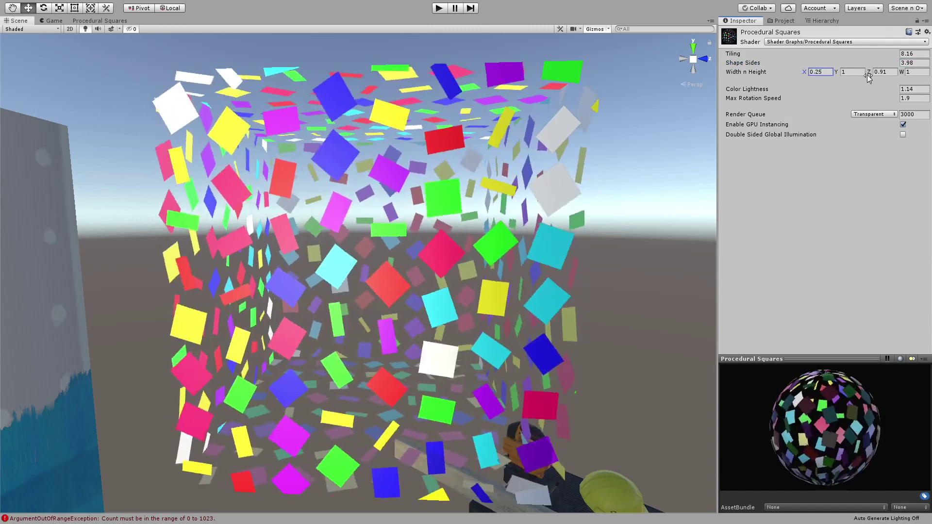
{"action": "left_click_drag", "start_coordinate": [870, 73], "coordinate": [873, 74]}
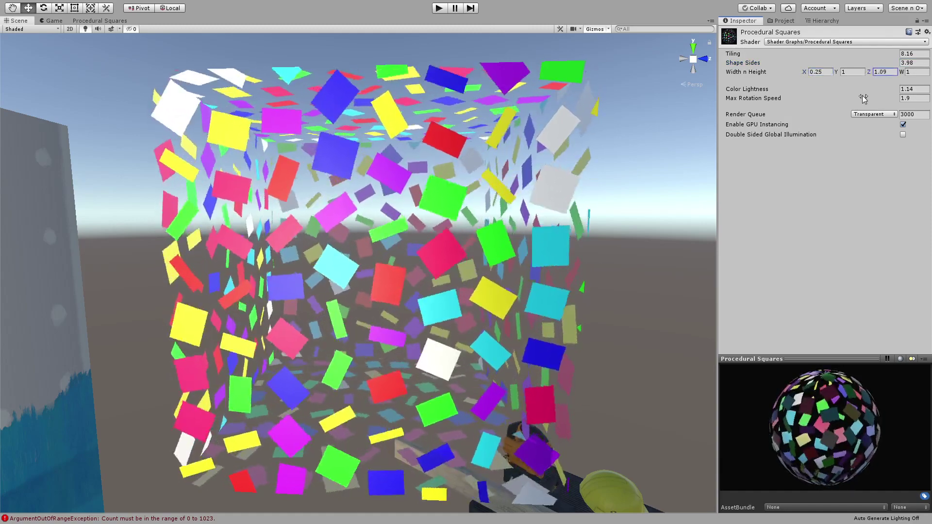
{"action": "left_click_drag", "start_coordinate": [742, 94], "coordinate": [796, 89]}
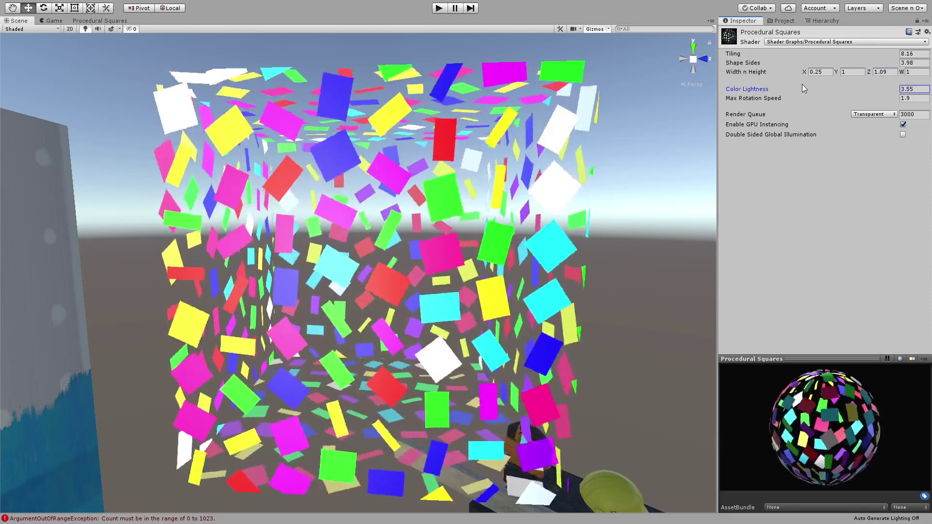
{"action": "key", "text": "ctrl+z"}
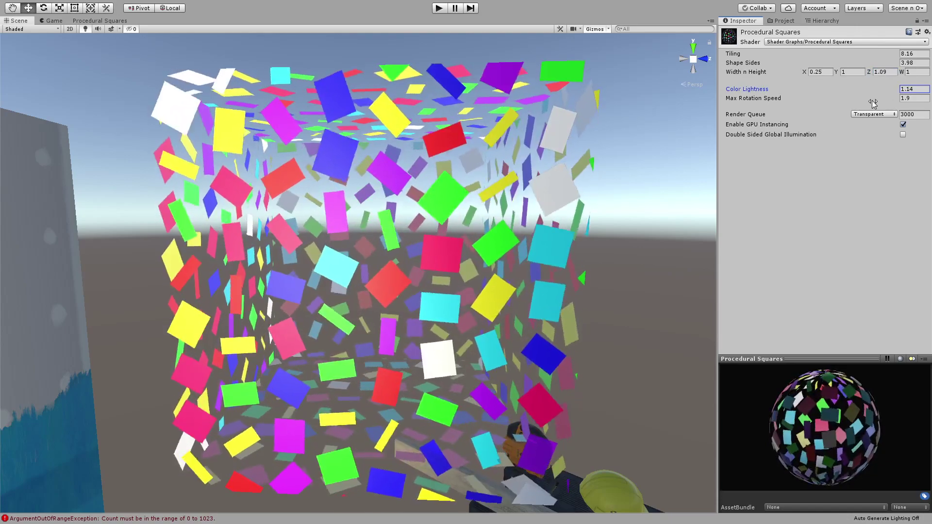
Step: Set Max Rotation Speed to 3.25 and orbit slightly around the cube
{"action": "left_click", "coordinate": [913, 98]}
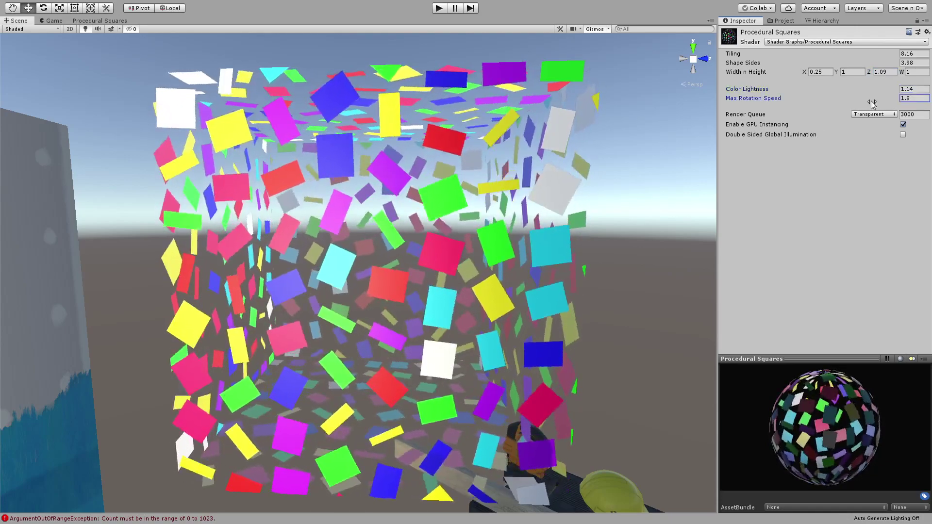
{"action": "type", "text": "4.75"}
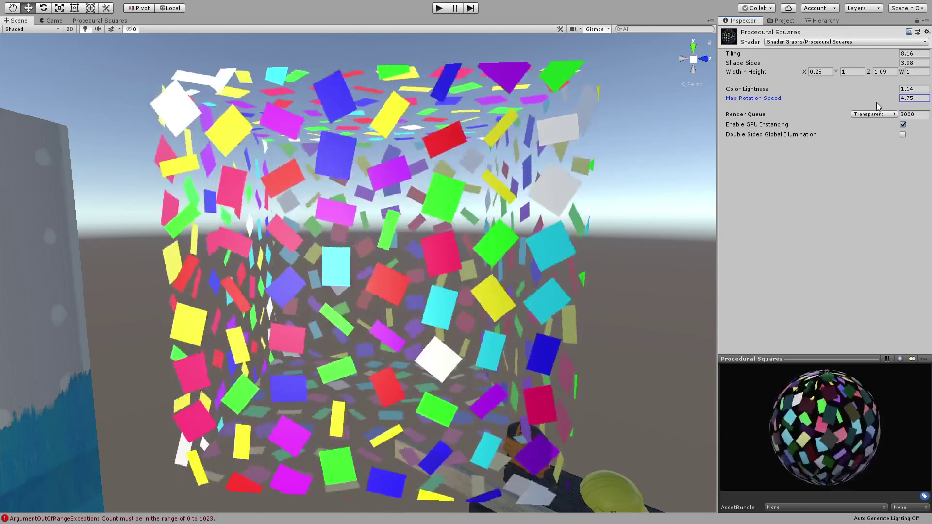
{"action": "left_click_drag", "start_coordinate": [882, 99], "coordinate": [859, 97]}
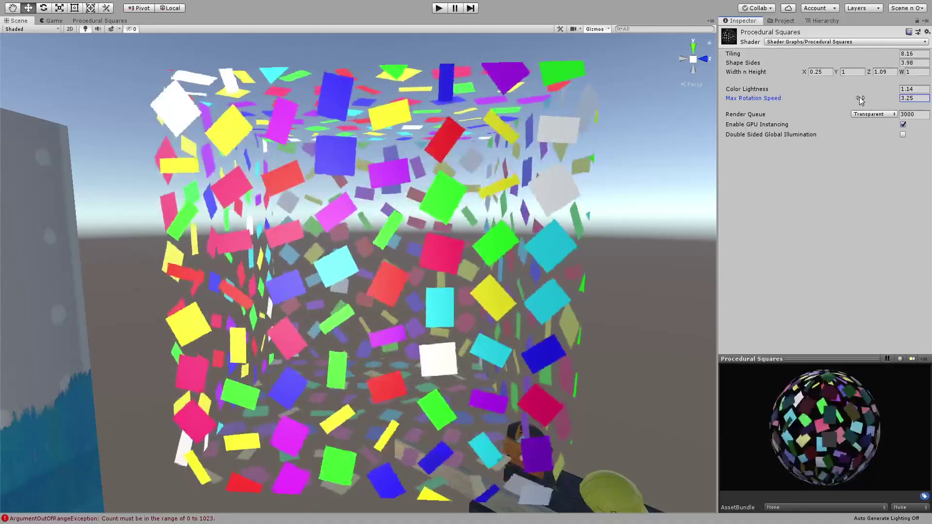
{"action": "left_click_drag", "start_coordinate": [556, 281], "coordinate": [480, 247], "text": "alt"}
Step: Select the Cube and shrink its height and depth with the Rect tool handles
{"action": "left_click", "coordinate": [480, 247]}
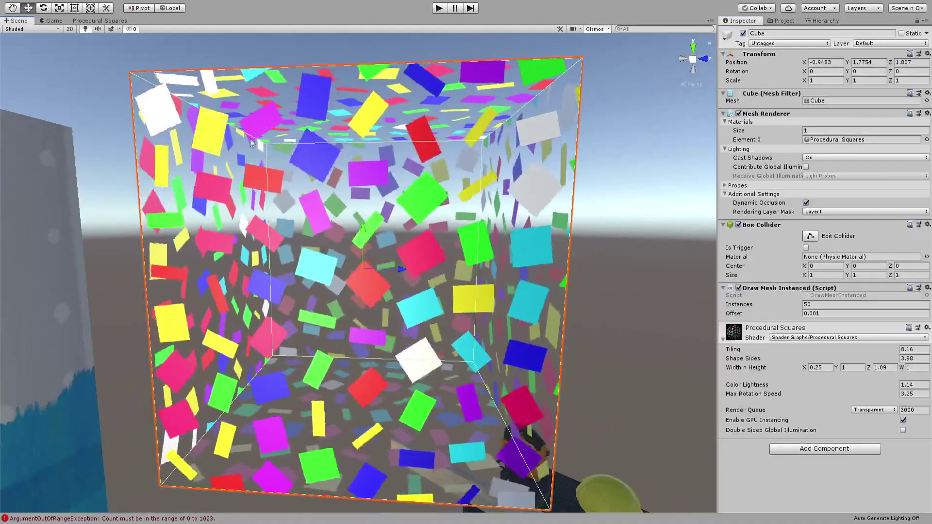
{"action": "left_click", "coordinate": [75, 8]}
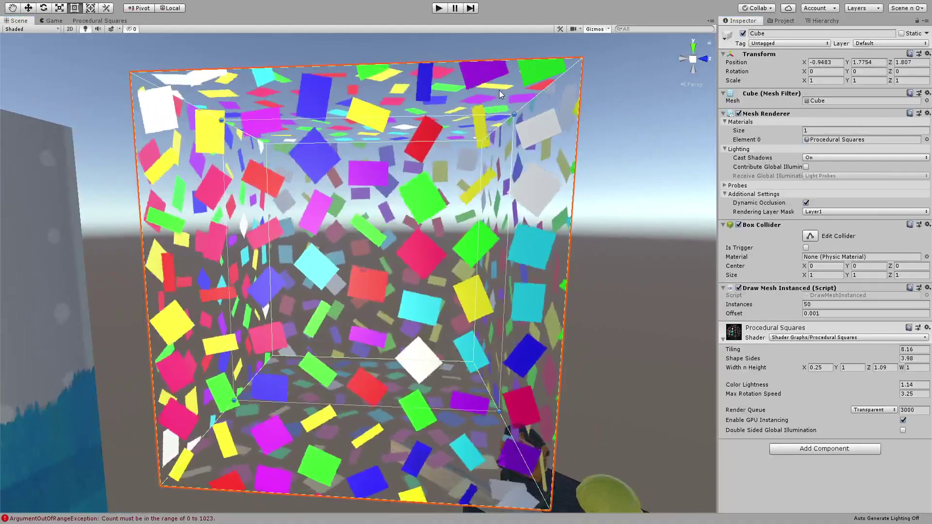
{"action": "left_click_drag", "start_coordinate": [516, 115], "coordinate": [494, 128]}
{"action": "right_click_drag", "start_coordinate": [539, 174], "coordinate": [315, 172]}
{"action": "left_click_drag", "start_coordinate": [314, 172], "coordinate": [316, 172], "text": "alt"}
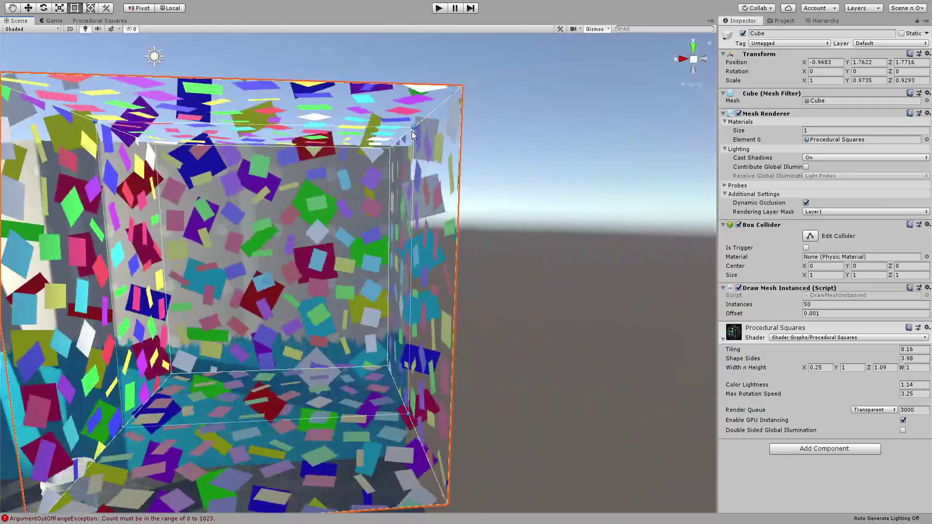
{"action": "left_click_drag", "start_coordinate": [414, 128], "coordinate": [454, 134]}
{"action": "right_click_drag", "start_coordinate": [289, 148], "coordinate": [341, 150]}
Step: Return the cube to roughly its original width and orbit to a frontal view
{"action": "left_click_drag", "start_coordinate": [341, 150], "coordinate": [666, 117], "text": "alt"}
{"action": "right_click_drag", "start_coordinate": [666, 117], "coordinate": [796, 165]}
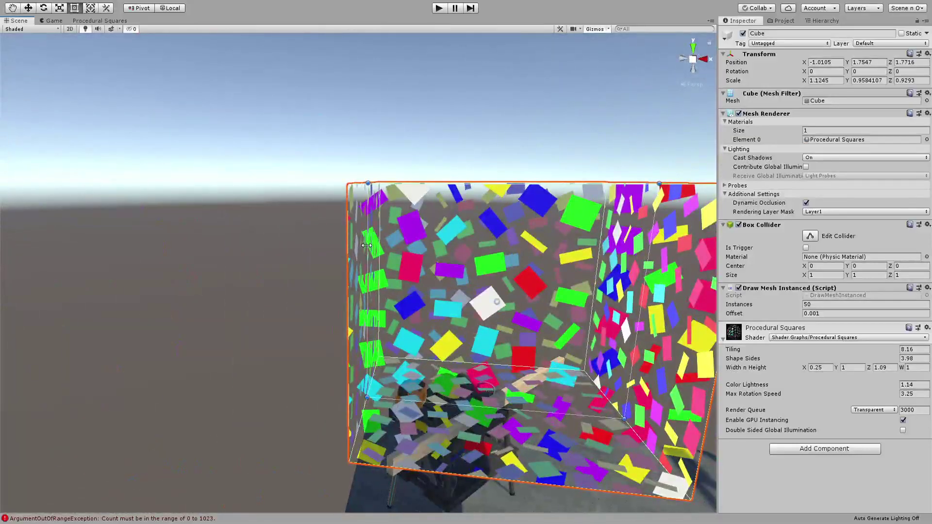
{"action": "left_click_drag", "start_coordinate": [366, 245], "coordinate": [435, 247]}
{"action": "key", "text": "d"}
{"action": "right_click_drag", "start_coordinate": [435, 246], "coordinate": [291, 248]}
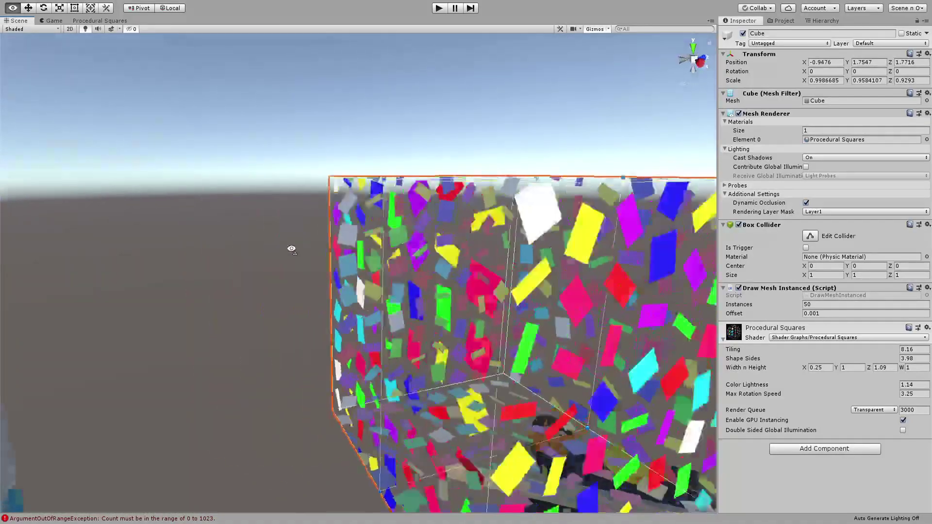
{"action": "left_click_drag", "start_coordinate": [291, 250], "coordinate": [250, 249], "text": "alt"}
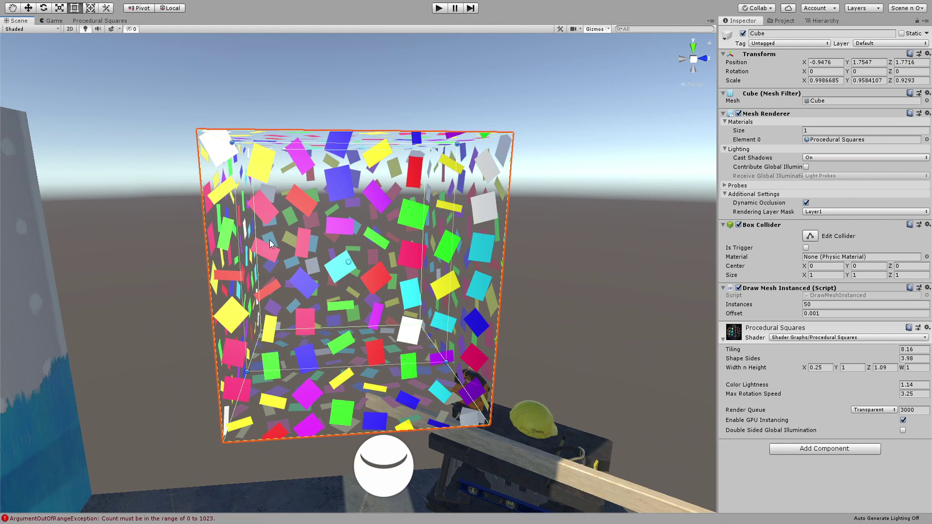
{"action": "left_click_drag", "start_coordinate": [238, 243], "coordinate": [352, 243], "text": "alt"}
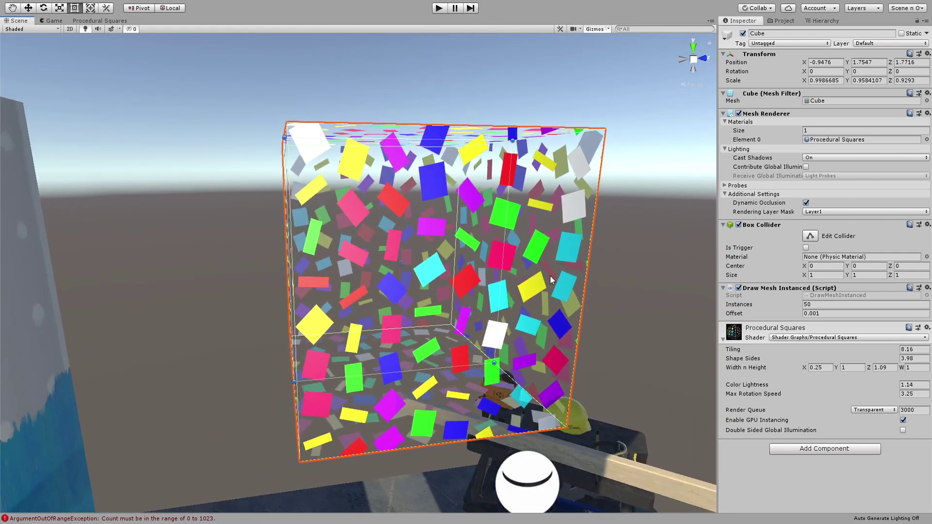
{"action": "left_click_drag", "start_coordinate": [494, 228], "coordinate": [470, 233], "text": "alt"}
Step: Maximize the Procedural Squares graph with Shift+Space and frame the Tiling n Offset group
{"action": "left_click", "coordinate": [100, 21]}
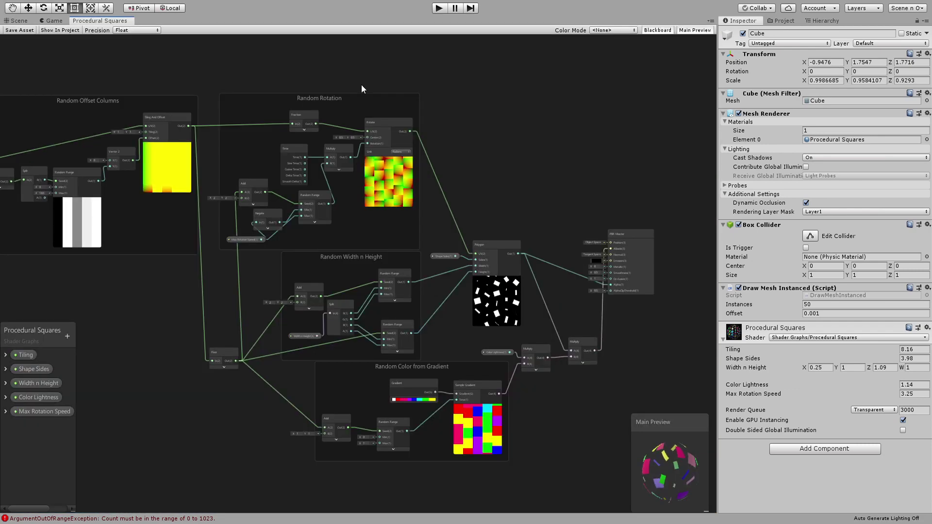
{"action": "scroll", "coordinate": [359, 104], "scroll_direction": "up", "scroll_amount": 3}
{"action": "scroll", "coordinate": [239, 173], "scroll_direction": "up", "scroll_amount": 5}
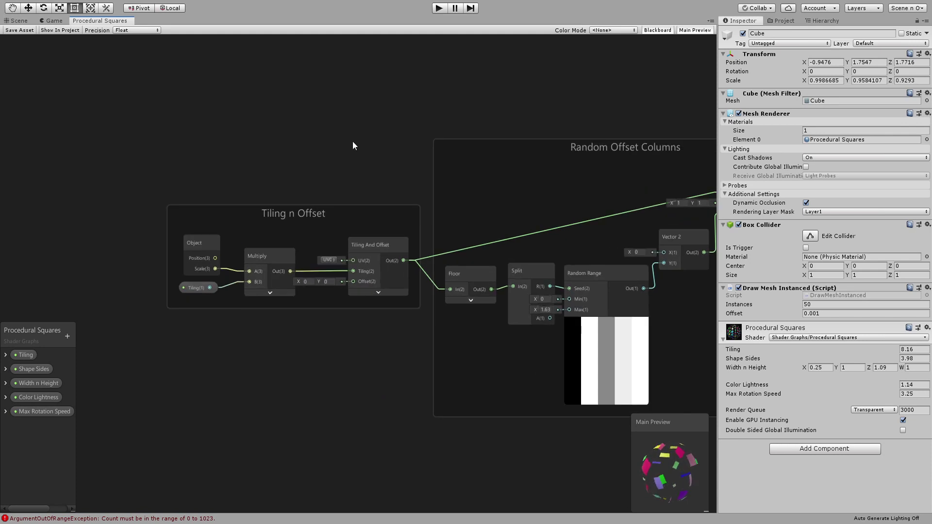
{"action": "key", "text": "shift+space"}
{"action": "middle_click_drag", "start_coordinate": [369, 158], "coordinate": [349, 130]}
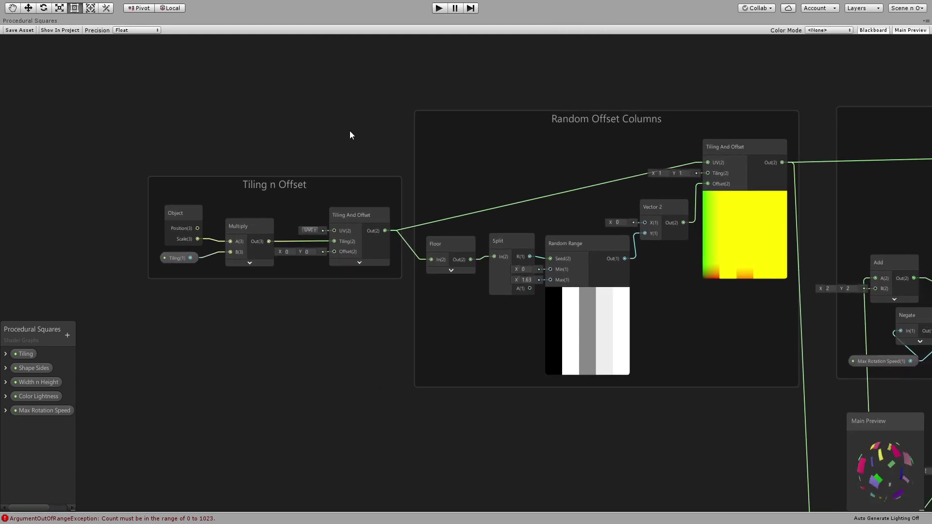
{"action": "left_click_drag", "start_coordinate": [171, 223], "coordinate": [173, 214]}
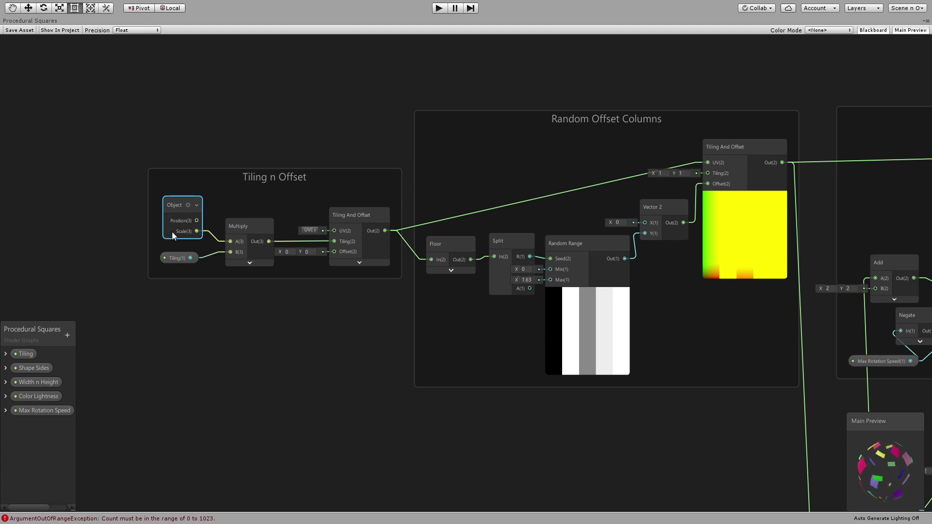
{"action": "scroll", "coordinate": [172, 232], "scroll_direction": "up", "scroll_amount": 2}
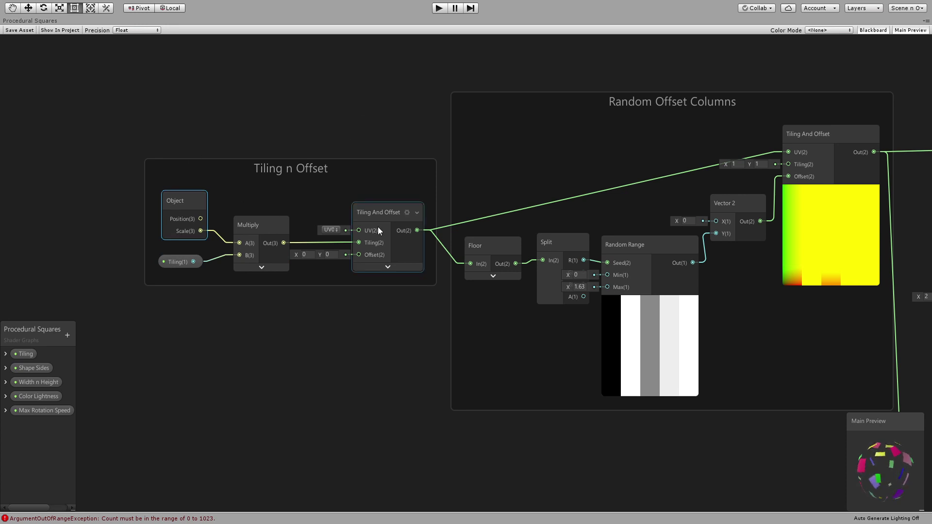
Step: Survey the Random Offset Columns and Random Rotation groups, nudging the Floor and Random Range nodes
{"action": "middle_click_drag", "start_coordinate": [377, 226], "coordinate": [51, 249]}
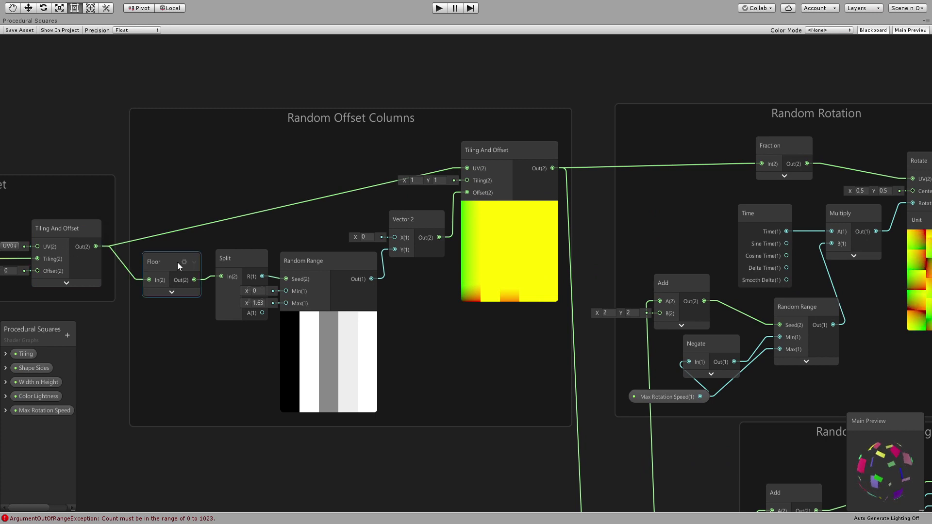
{"action": "left_click_drag", "start_coordinate": [167, 262], "coordinate": [219, 261]}
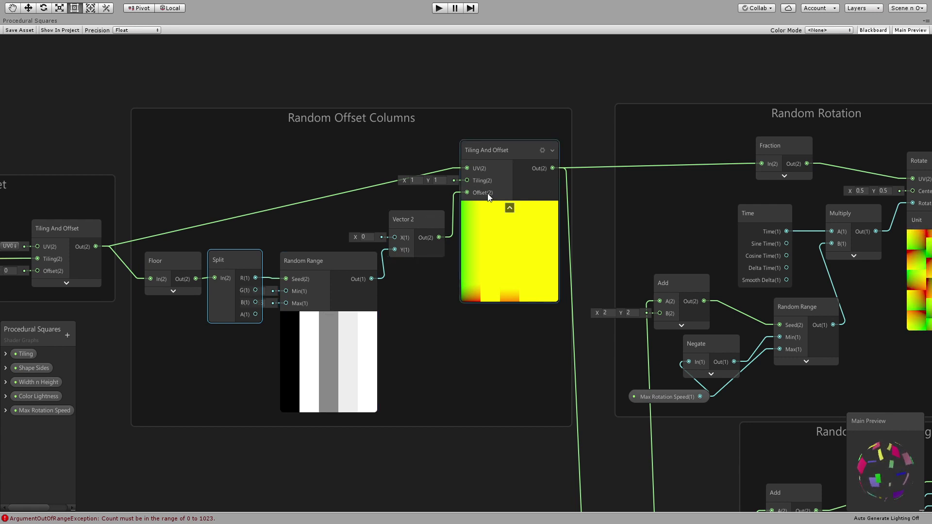
{"action": "scroll", "coordinate": [535, 223], "scroll_direction": "down", "scroll_amount": 1}
{"action": "middle_click_drag", "start_coordinate": [533, 223], "coordinate": [161, 231]}
{"action": "scroll", "coordinate": [400, 242], "scroll_direction": "up", "scroll_amount": 1}
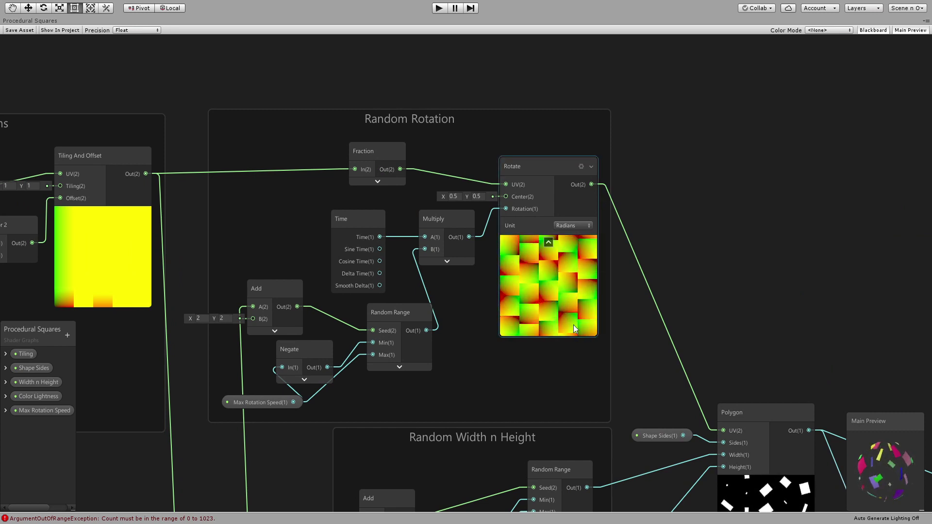
{"action": "middle_click_drag", "start_coordinate": [260, 274], "coordinate": [686, 264]}
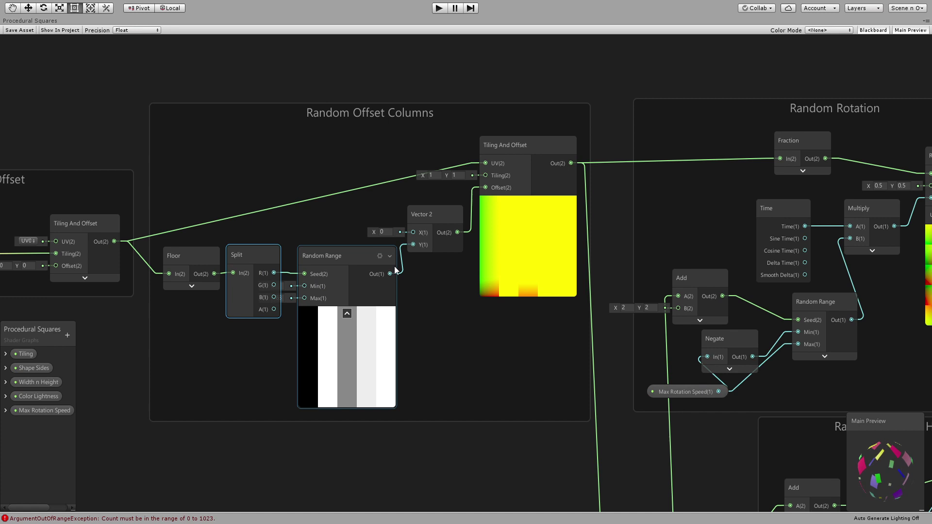
{"action": "left_click_drag", "start_coordinate": [354, 268], "coordinate": [360, 268]}
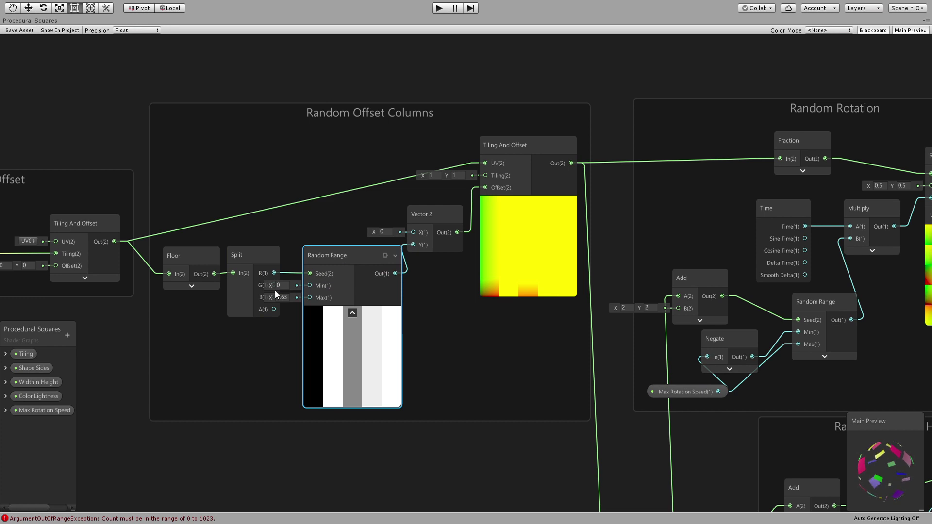
{"action": "scroll", "coordinate": [271, 299], "scroll_direction": "down", "scroll_amount": 3}
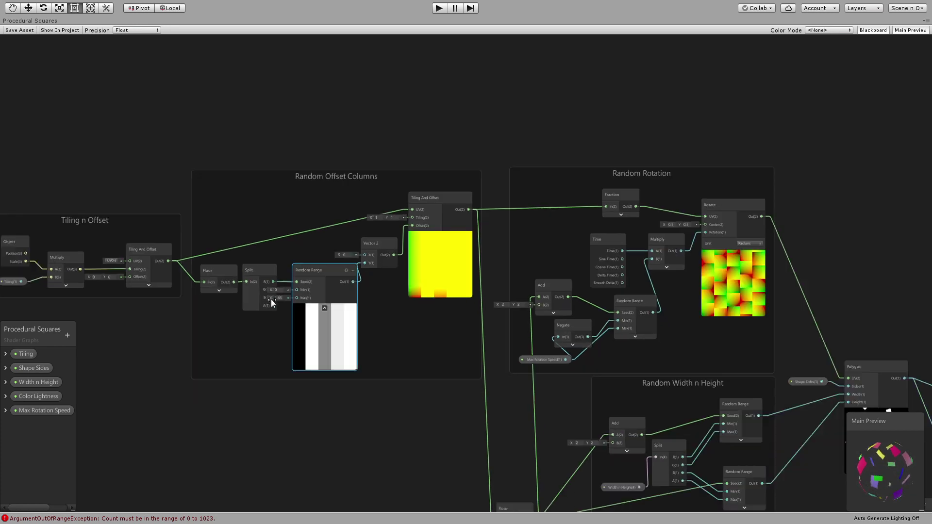
{"action": "scroll", "coordinate": [209, 302], "scroll_direction": "up", "scroll_amount": 2}
Step: Scrub the Random Range node's Max to 1.63 in Random Offset Columns
{"action": "middle_click_drag", "start_coordinate": [271, 299], "coordinate": [175, 299]}
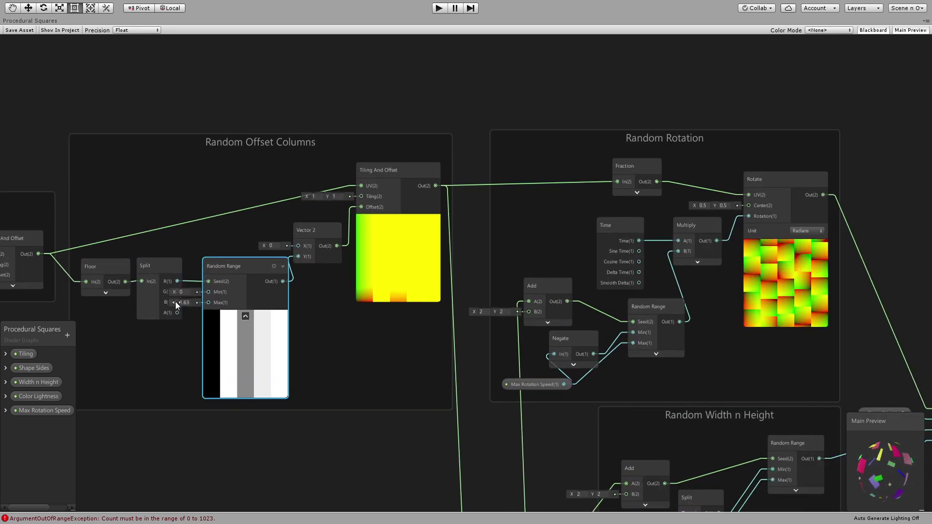
{"action": "mouse_move", "coordinate": [176, 302]}
{"action": "left_mouse_down"}
{"action": "mouse_move", "coordinate": [205, 304]}
{"action": "mouse_move", "coordinate": [159, 305]}
{"action": "mouse_move", "coordinate": [216, 310]}
{"action": "mouse_move", "coordinate": [176, 308]}
{"action": "left_mouse_up"}
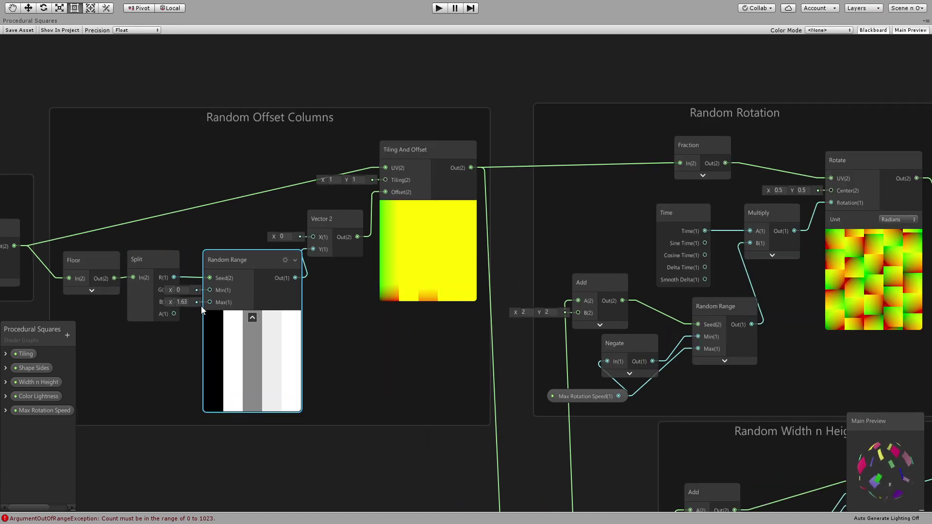
{"action": "scroll", "coordinate": [201, 306], "scroll_direction": "up", "scroll_amount": 2}
{"action": "middle_click_drag", "start_coordinate": [315, 291], "coordinate": [242, 307]}
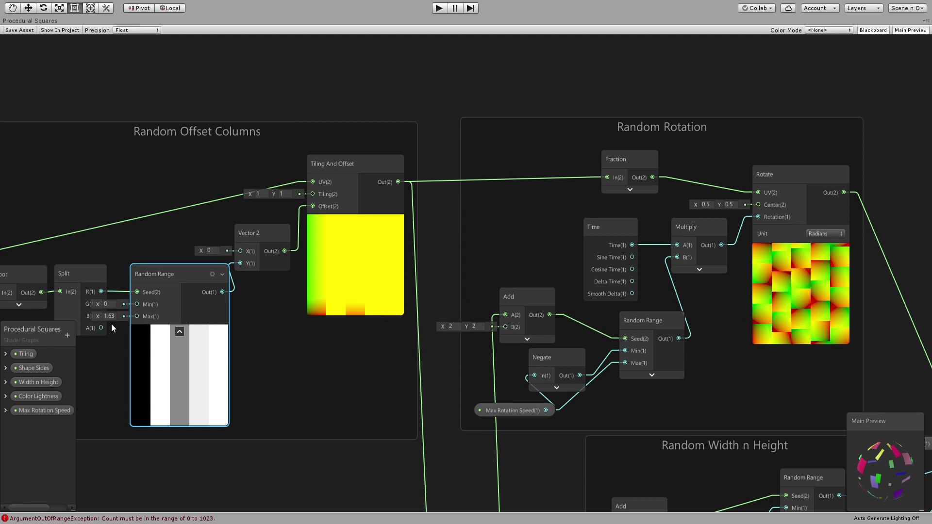
{"action": "middle_click_drag", "start_coordinate": [112, 321], "coordinate": [278, 304]}
Step: Align the Vector 2 and Tiling And Offset nodes, then centre on Random Rotation
{"action": "left_click_drag", "start_coordinate": [311, 239], "coordinate": [314, 234]}
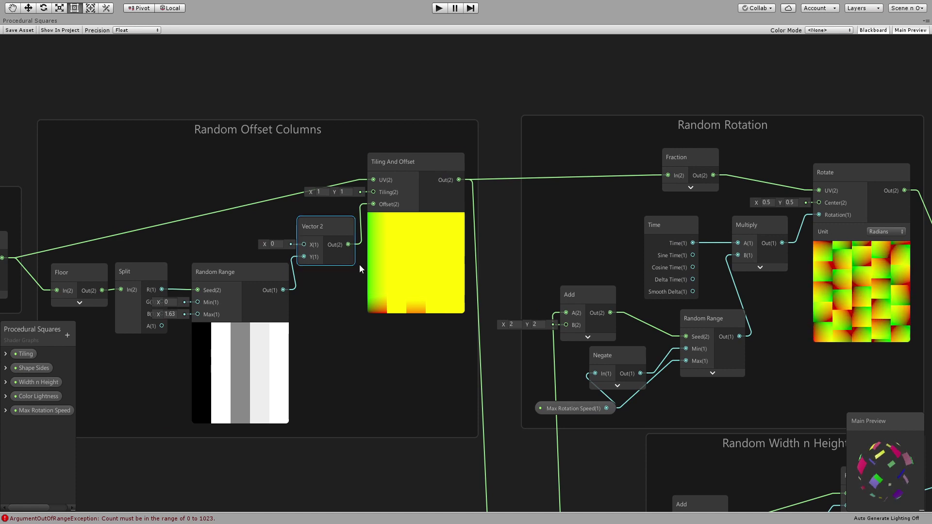
{"action": "middle_click_drag", "start_coordinate": [359, 266], "coordinate": [278, 271]}
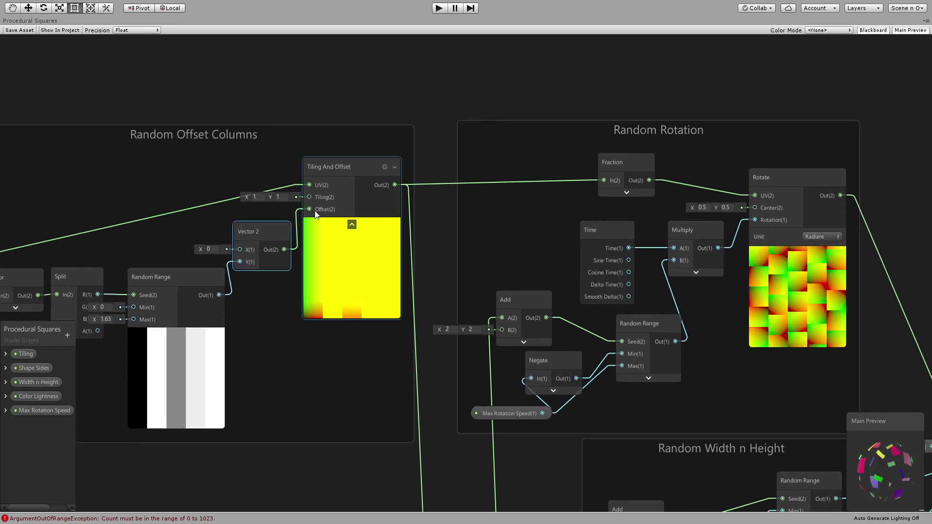
{"action": "left_click_drag", "start_coordinate": [334, 172], "coordinate": [340, 171]}
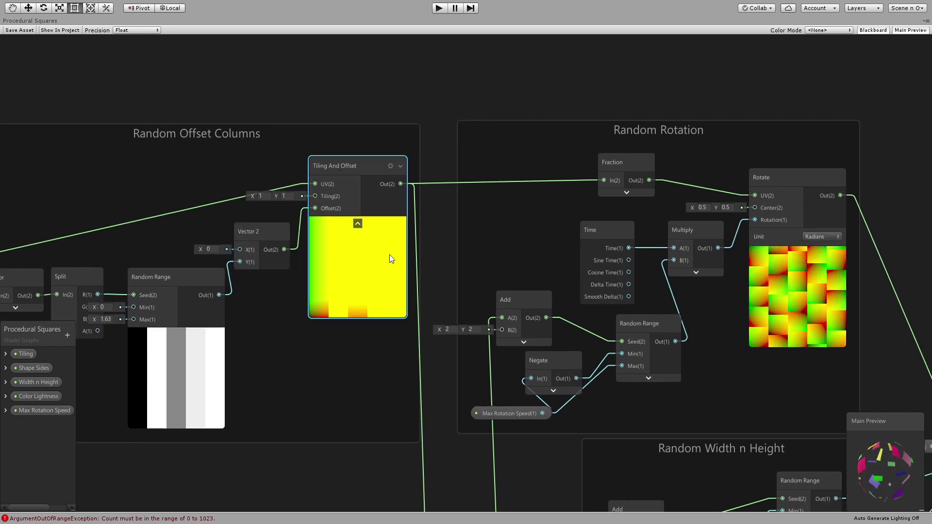
{"action": "middle_click_drag", "start_coordinate": [390, 255], "coordinate": [281, 249]}
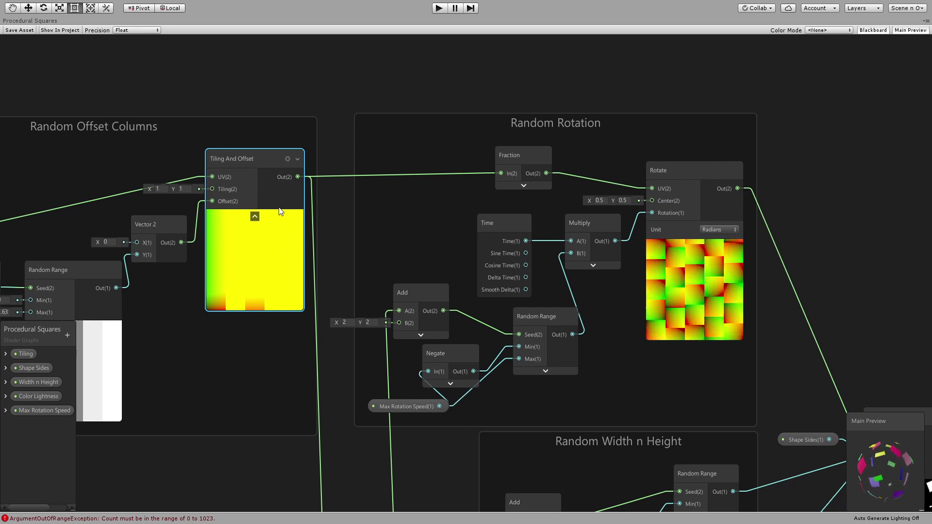
{"action": "middle_click_drag", "start_coordinate": [322, 244], "coordinate": [238, 264]}
Step: Show the Fraction node's preview and move Fraction left within Random Rotation
{"action": "left_click", "coordinate": [438, 207]}
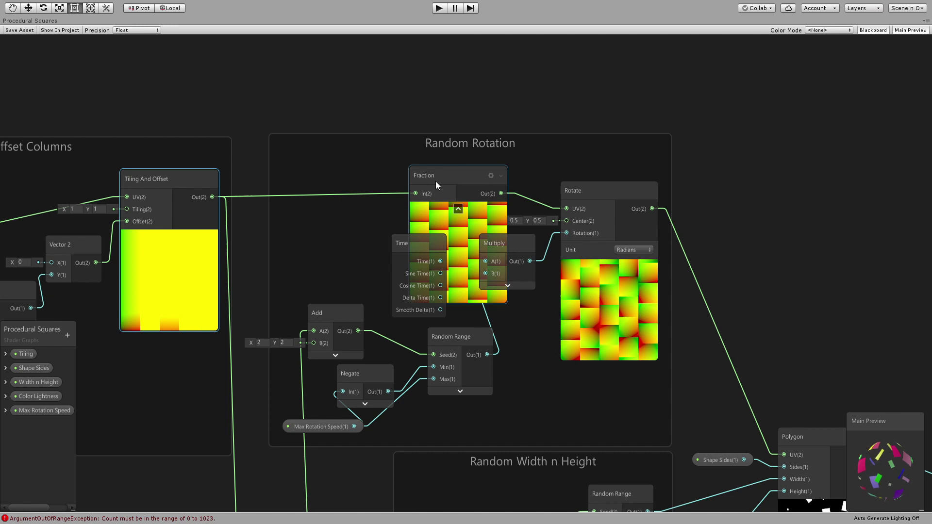
{"action": "left_click_drag", "start_coordinate": [435, 182], "coordinate": [338, 161]}
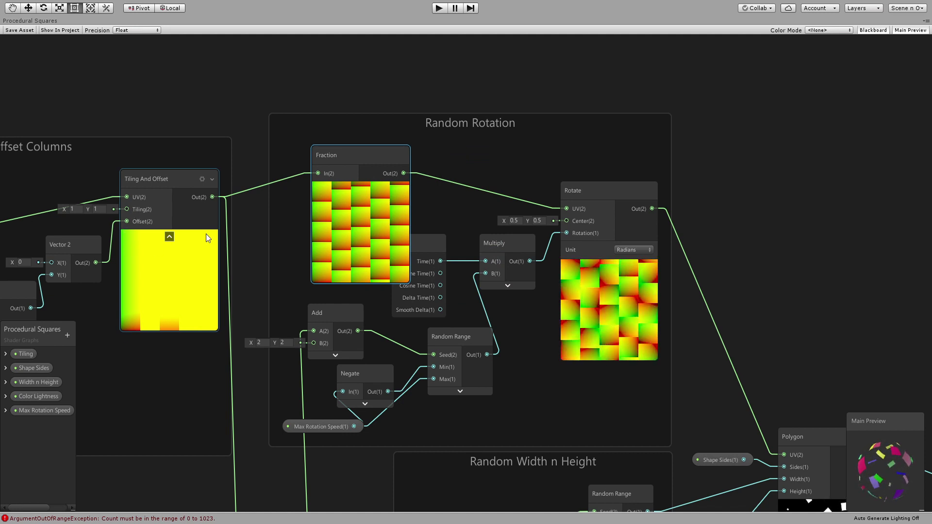
{"action": "left_click", "coordinate": [75, 250]}
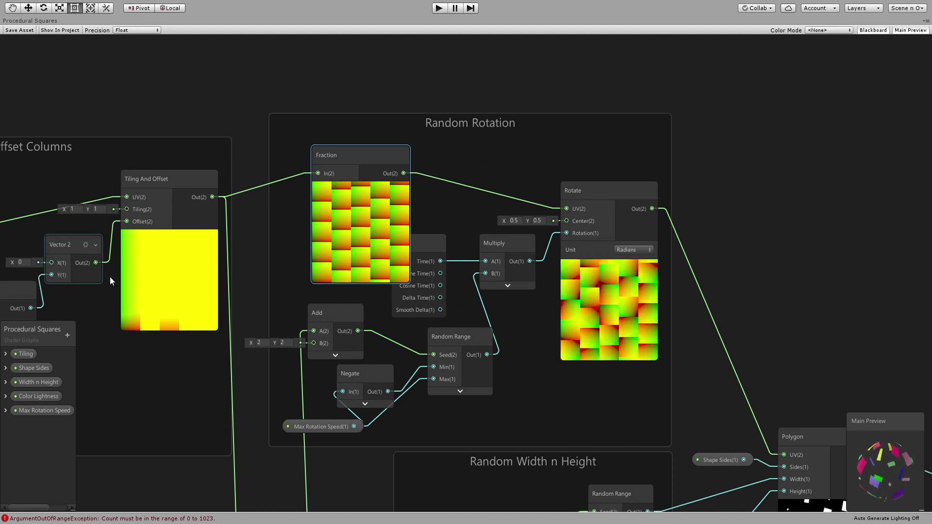
{"action": "left_click", "coordinate": [126, 323]}
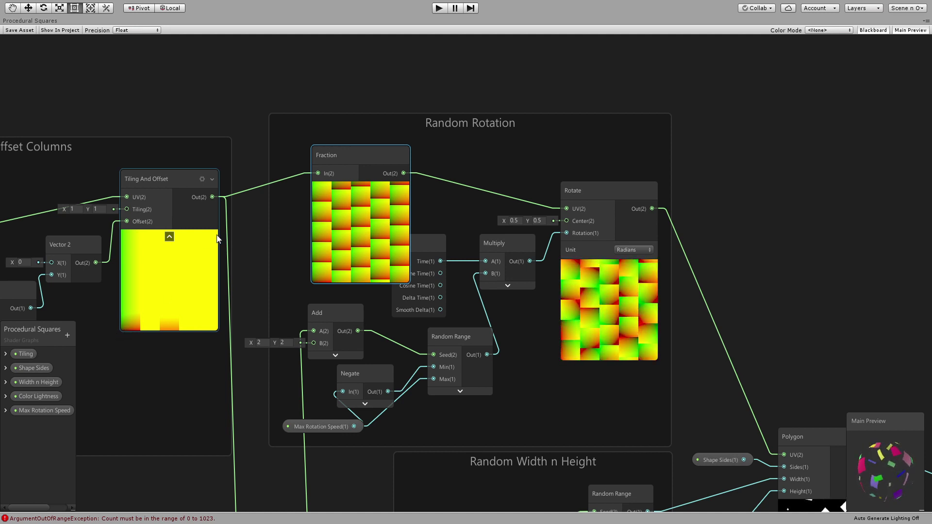
{"action": "left_click", "coordinate": [342, 253]}
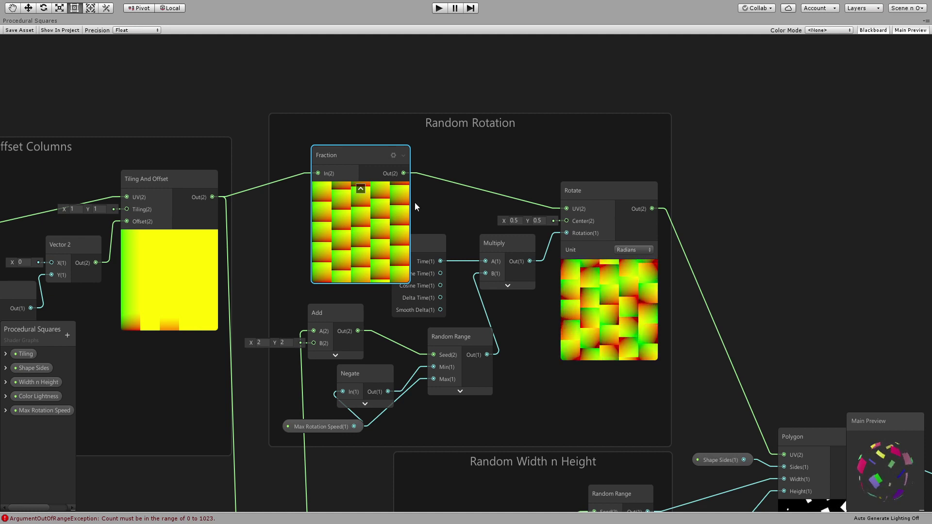
Step: Hide Fraction's preview, drop it into line, and raise the Rotate node to match
{"action": "left_click", "coordinate": [360, 188]}
{"action": "left_click_drag", "start_coordinate": [340, 159], "coordinate": [340, 176]}
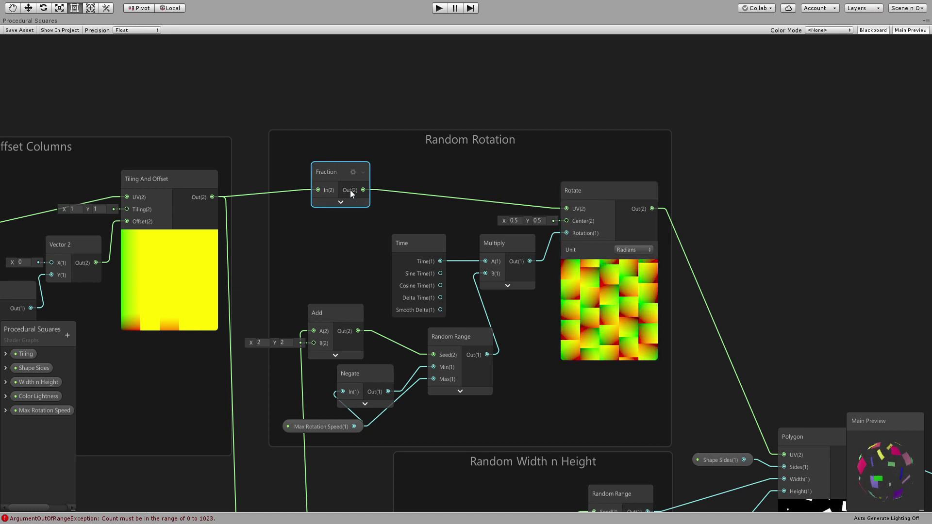
{"action": "left_click_drag", "start_coordinate": [582, 202], "coordinate": [581, 194]}
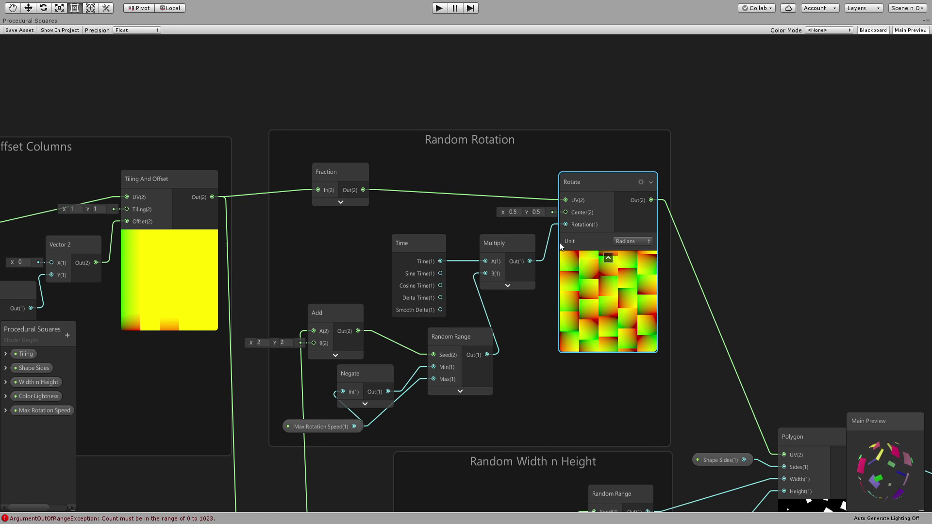
{"action": "middle_click_drag", "start_coordinate": [539, 257], "coordinate": [534, 242]}
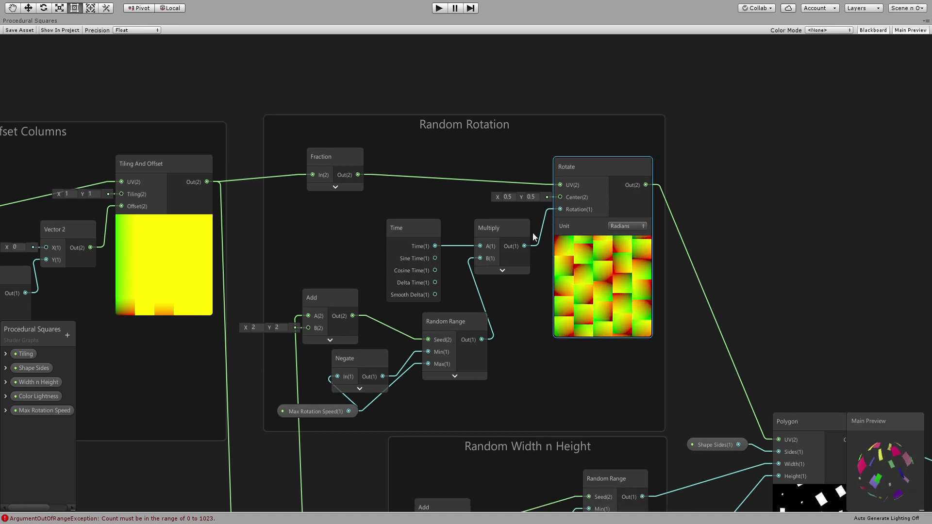
{"action": "scroll", "coordinate": [340, 298], "scroll_direction": "down", "scroll_amount": 3}
{"action": "middle_click_drag", "start_coordinate": [342, 293], "coordinate": [363, 201]}
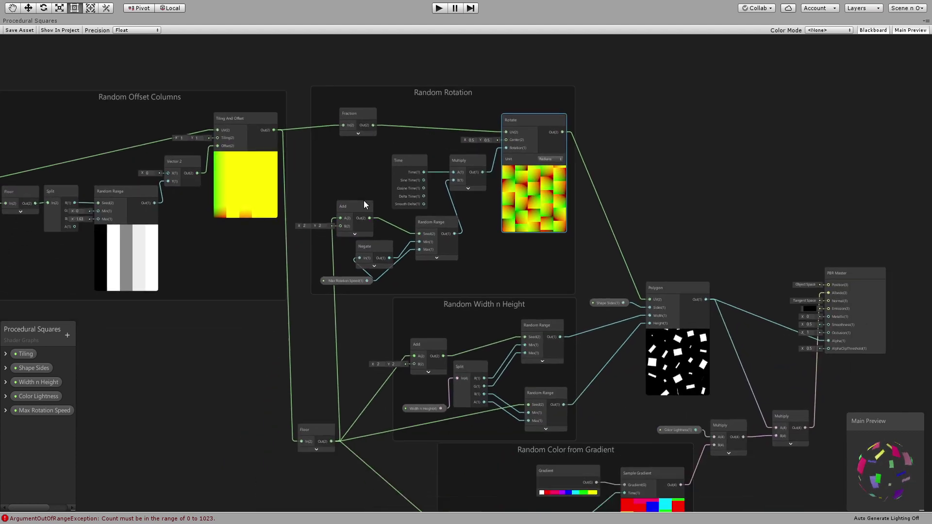
{"action": "scroll", "coordinate": [299, 229], "scroll_direction": "up", "scroll_amount": 1}
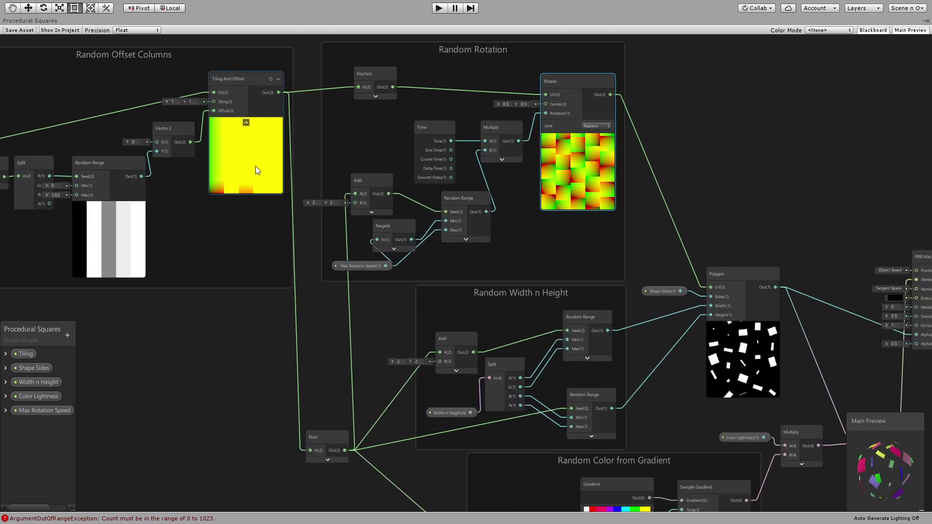
{"action": "left_click_drag", "start_coordinate": [236, 90], "coordinate": [233, 89]}
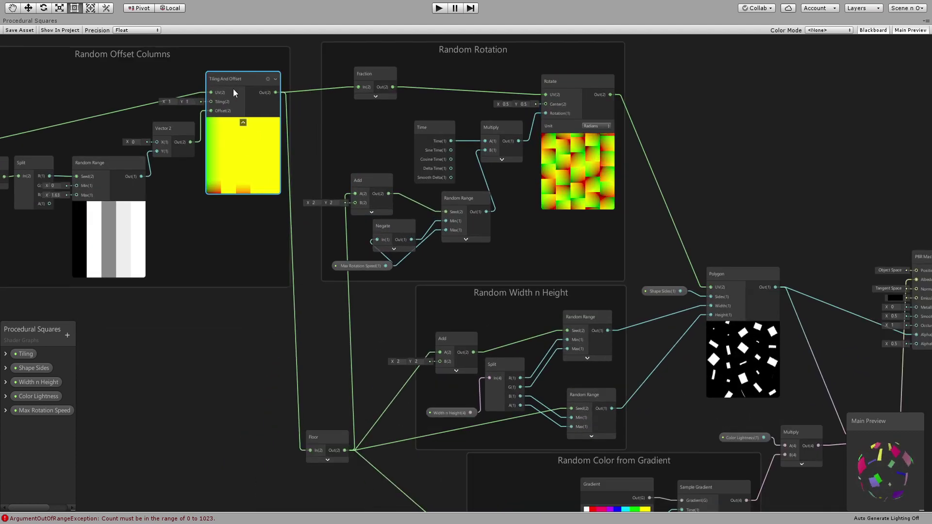
{"action": "middle_click_drag", "start_coordinate": [278, 262], "coordinate": [259, 217]}
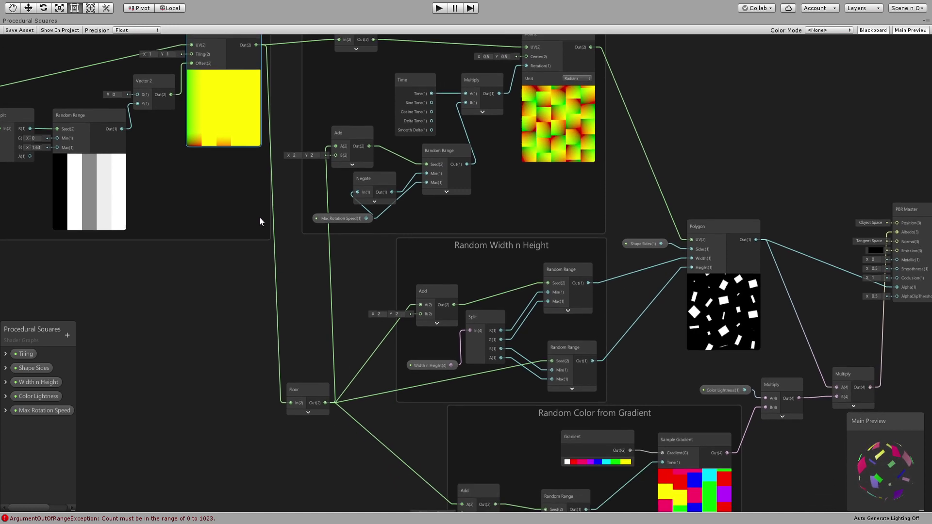
{"action": "left_click", "coordinate": [308, 412]}
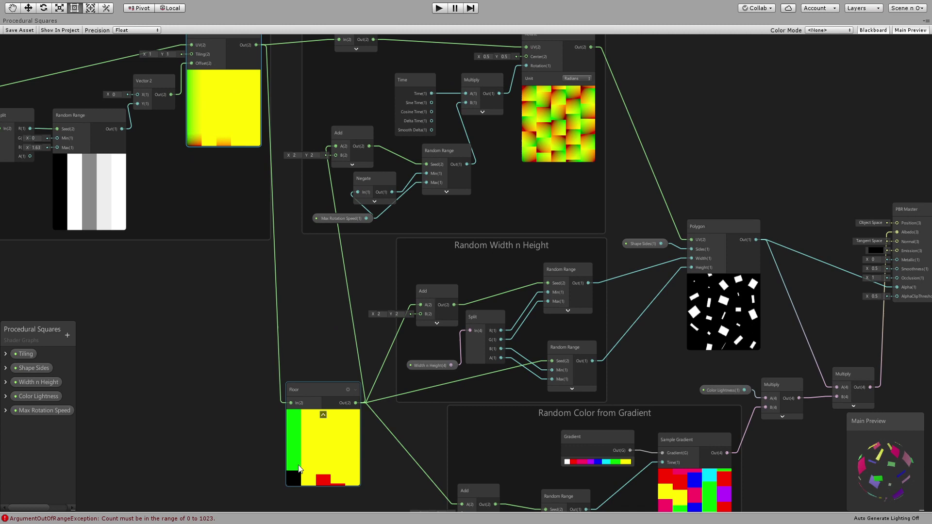
{"action": "left_click", "coordinate": [323, 414]}
{"action": "middle_click_drag", "start_coordinate": [283, 349], "coordinate": [279, 418]}
{"action": "middle_click_drag", "start_coordinate": [301, 351], "coordinate": [301, 373]}
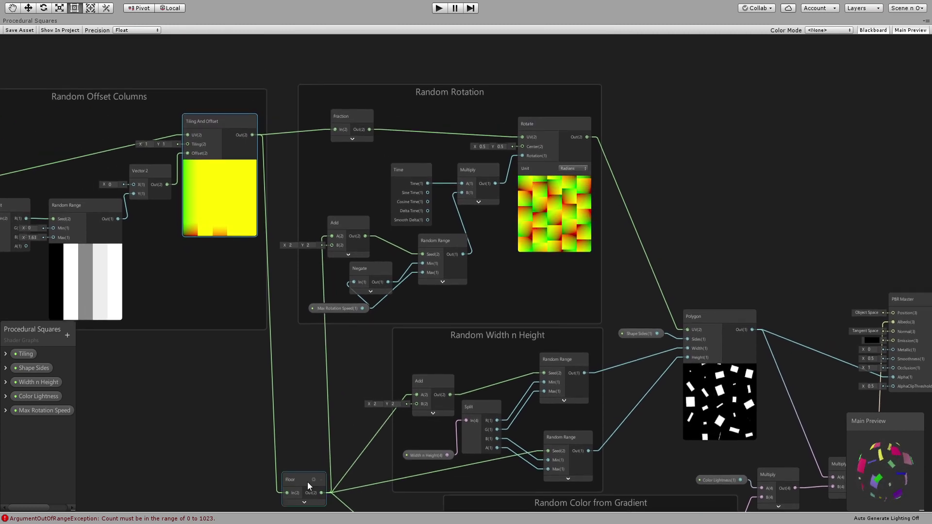
{"action": "left_click_drag", "start_coordinate": [308, 482], "coordinate": [304, 482]}
{"action": "scroll", "coordinate": [342, 363], "scroll_direction": "up", "scroll_amount": 2}
{"action": "middle_click_drag", "start_coordinate": [346, 344], "coordinate": [339, 440]}
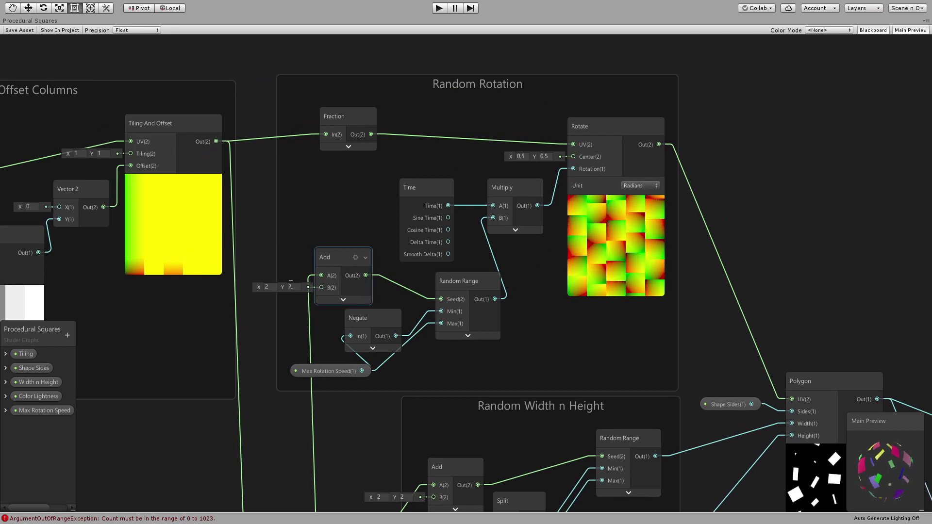
{"action": "left_click", "coordinate": [366, 454]}
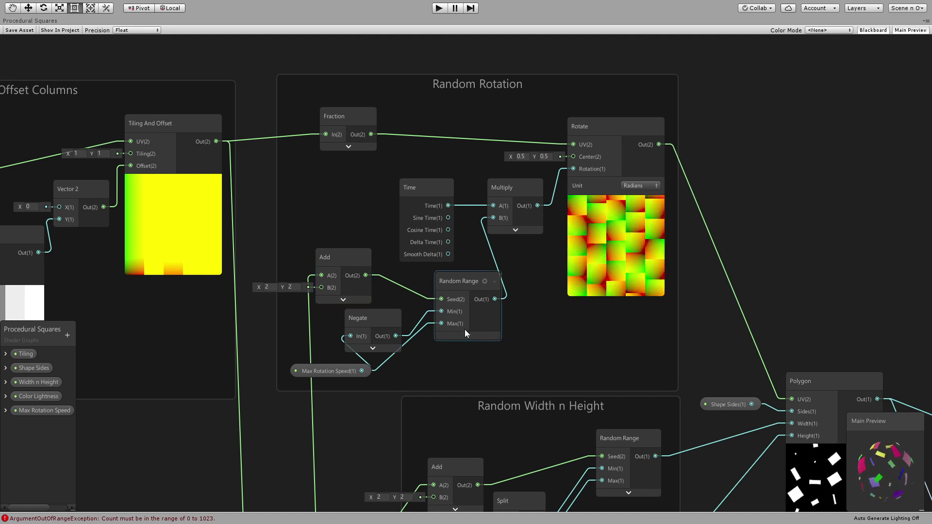
Step: Nudge the rotation Random Range and Max Rotation Speed nodes into place, then zoom out
{"action": "left_click_drag", "start_coordinate": [463, 290], "coordinate": [460, 288]}
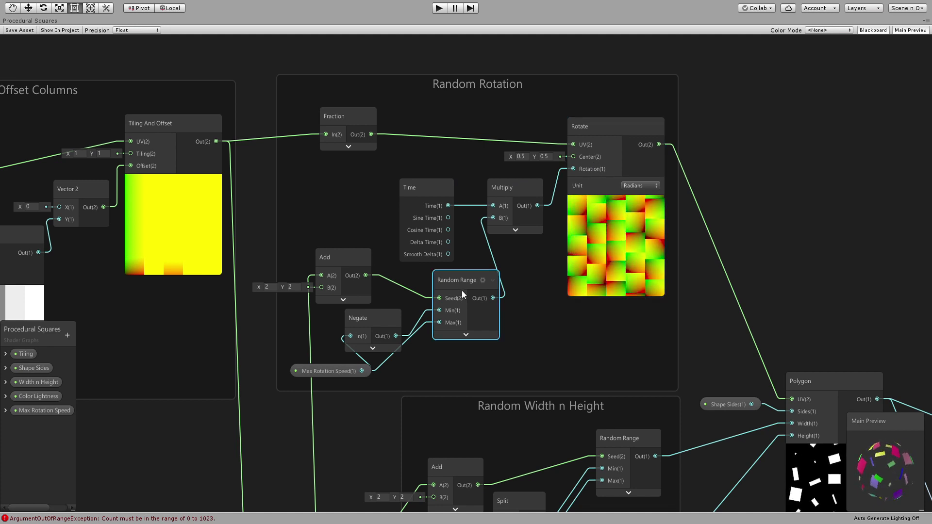
{"action": "middle_click_drag", "start_coordinate": [424, 287], "coordinate": [494, 251]}
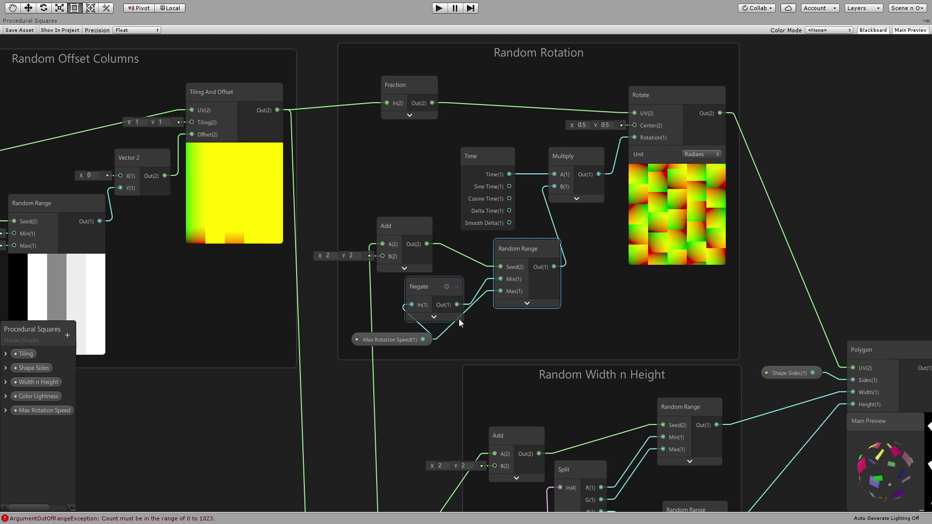
{"action": "left_click_drag", "start_coordinate": [384, 334], "coordinate": [380, 336]}
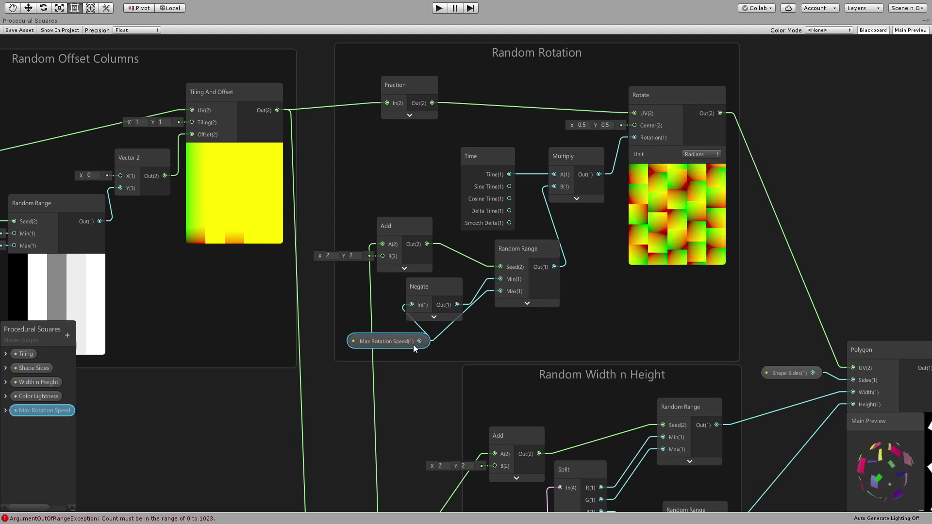
{"action": "left_click_drag", "start_coordinate": [414, 346], "coordinate": [415, 351]}
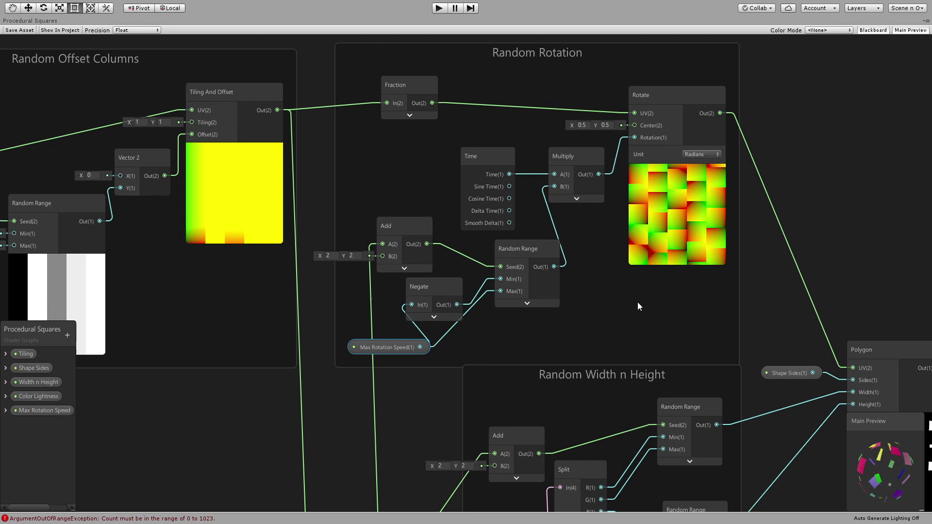
{"action": "scroll", "coordinate": [637, 302], "scroll_direction": "down", "scroll_amount": 1}
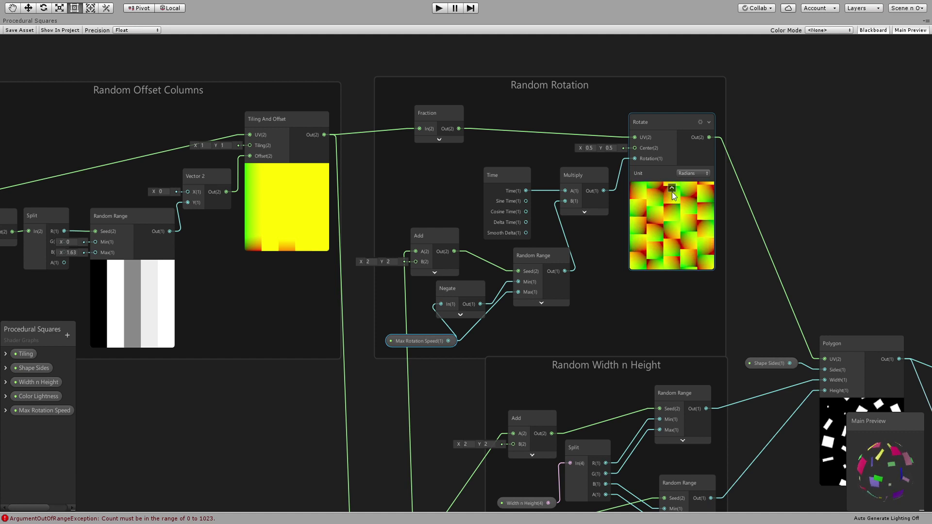
Step: Frame the Polygon node and nudge the Shape Sides property node slightly right
{"action": "middle_click_drag", "start_coordinate": [551, 345], "coordinate": [306, 329]}
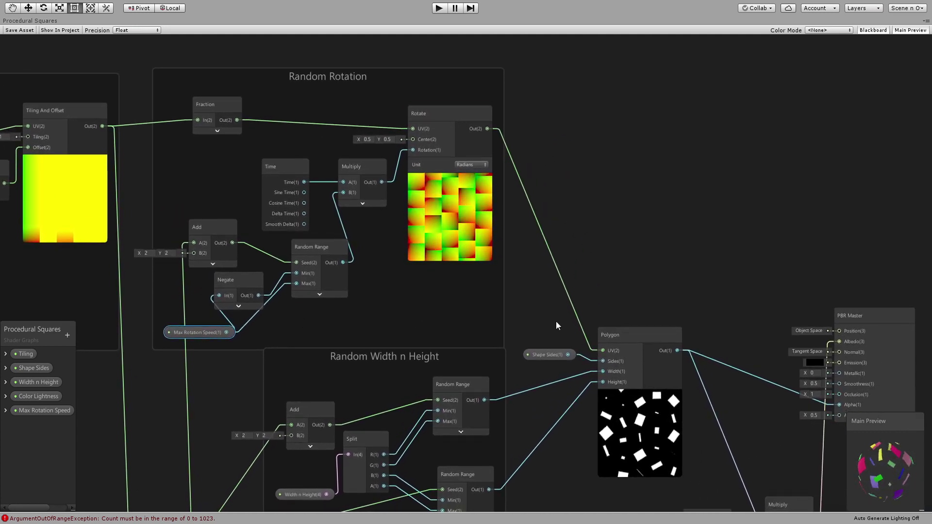
{"action": "scroll", "coordinate": [634, 340], "scroll_direction": "up", "scroll_amount": 2}
{"action": "middle_click_drag", "start_coordinate": [634, 340], "coordinate": [589, 271]}
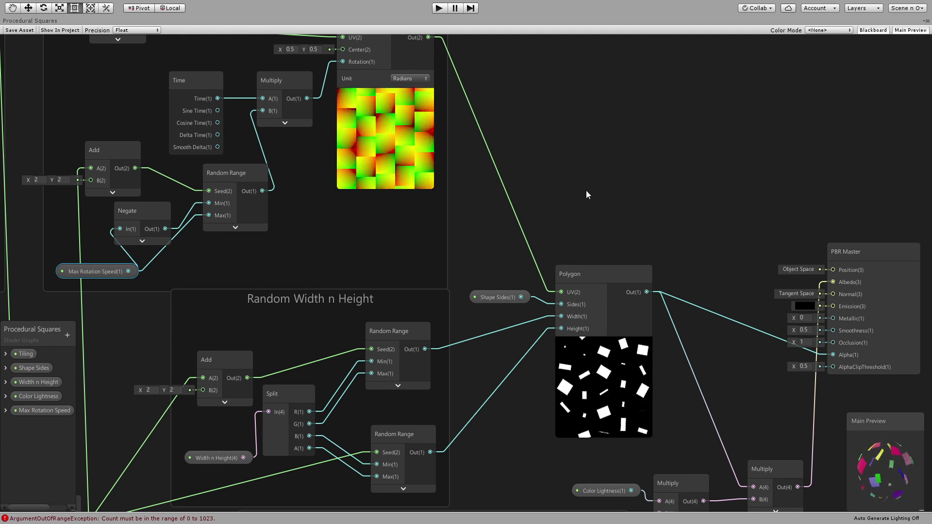
{"action": "scroll", "coordinate": [598, 218], "scroll_direction": "down", "scroll_amount": 2}
{"action": "scroll", "coordinate": [598, 215], "scroll_direction": "up", "scroll_amount": 2}
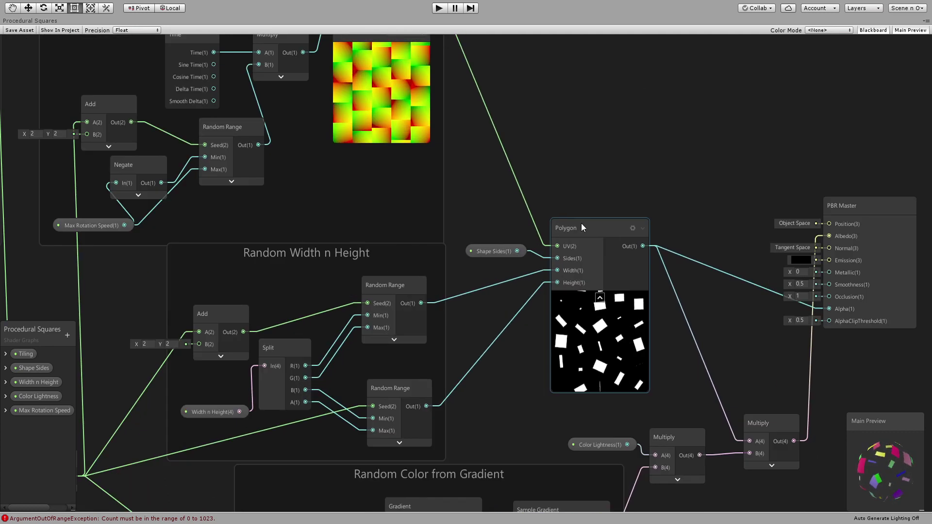
{"action": "left_click", "coordinate": [507, 250]}
{"action": "left_click_drag", "start_coordinate": [484, 252], "coordinate": [487, 253]}
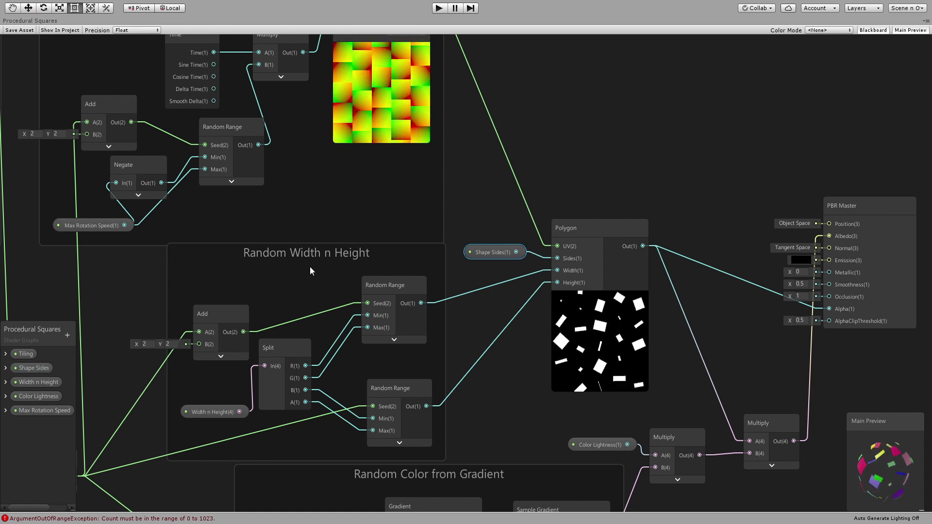
Step: Set the Add node's B value to X 3, Y 3 in Random Width n Height
{"action": "left_click", "coordinate": [421, 280]}
{"action": "middle_click_drag", "start_coordinate": [427, 276], "coordinate": [480, 169]}
{"action": "scroll", "coordinate": [441, 292], "scroll_direction": "down", "scroll_amount": 1}
{"action": "scroll", "coordinate": [422, 262], "scroll_direction": "up", "scroll_amount": 1}
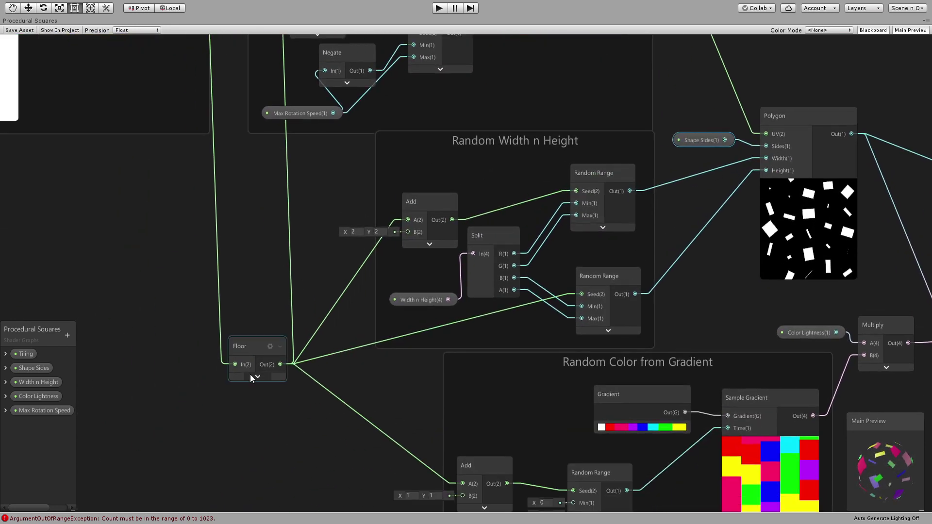
{"action": "left_click", "coordinate": [418, 237]}
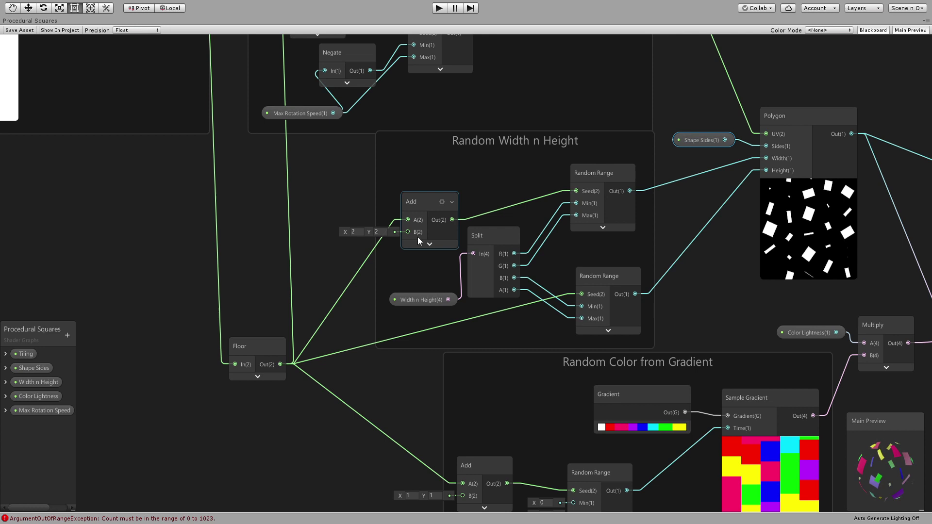
{"action": "middle_click_drag", "start_coordinate": [426, 232], "coordinate": [406, 275]}
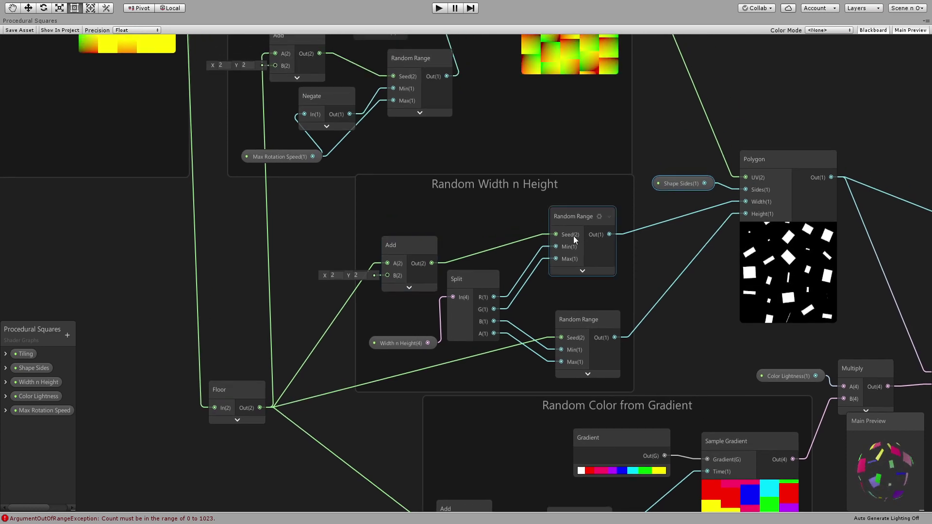
{"action": "middle_click_drag", "start_coordinate": [363, 217], "coordinate": [394, 268]}
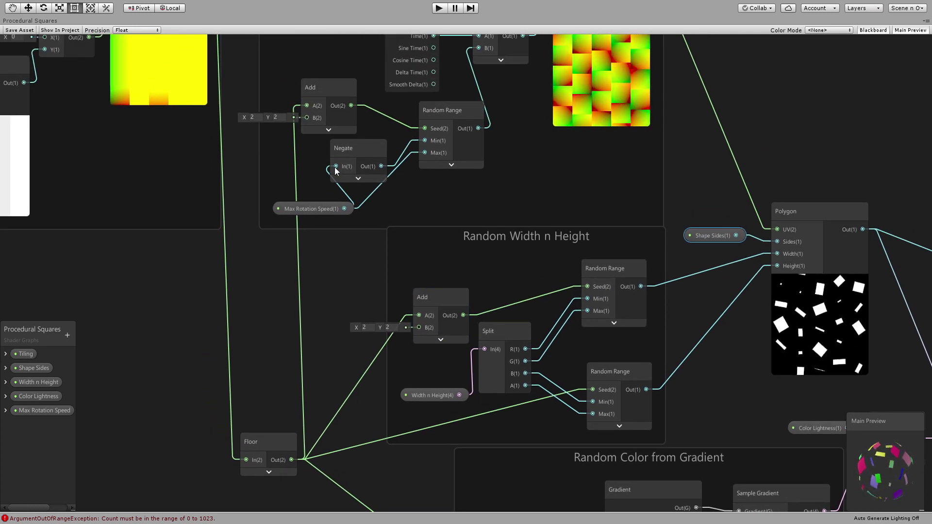
{"action": "left_click", "coordinate": [364, 327]}
{"action": "type", "text": "3"}
{"action": "left_click", "coordinate": [389, 328]}
{"action": "type", "text": "3"}
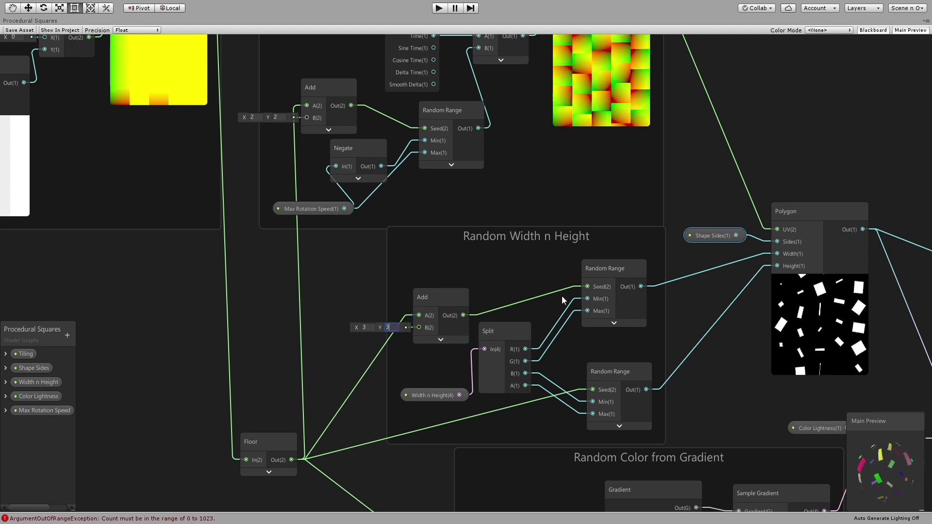
Step: Tidy the upper Random Range and Width n Height nodes, then head toward the colour group
{"action": "middle_click_drag", "start_coordinate": [562, 296], "coordinate": [470, 268]}
{"action": "left_click", "coordinate": [532, 254]}
{"action": "left_click_drag", "start_coordinate": [529, 247], "coordinate": [534, 244]}
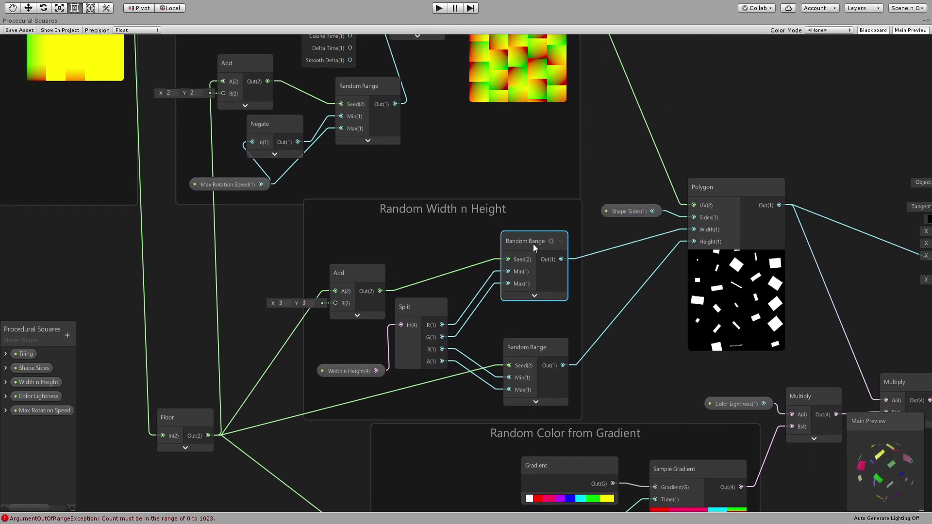
{"action": "left_click_drag", "start_coordinate": [355, 370], "coordinate": [352, 367]}
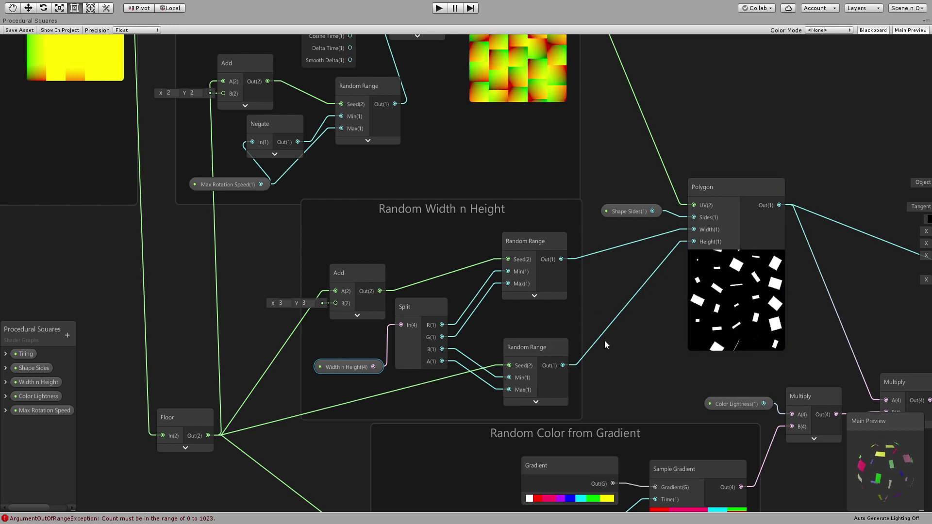
{"action": "middle_click_drag", "start_coordinate": [581, 366], "coordinate": [537, 319]}
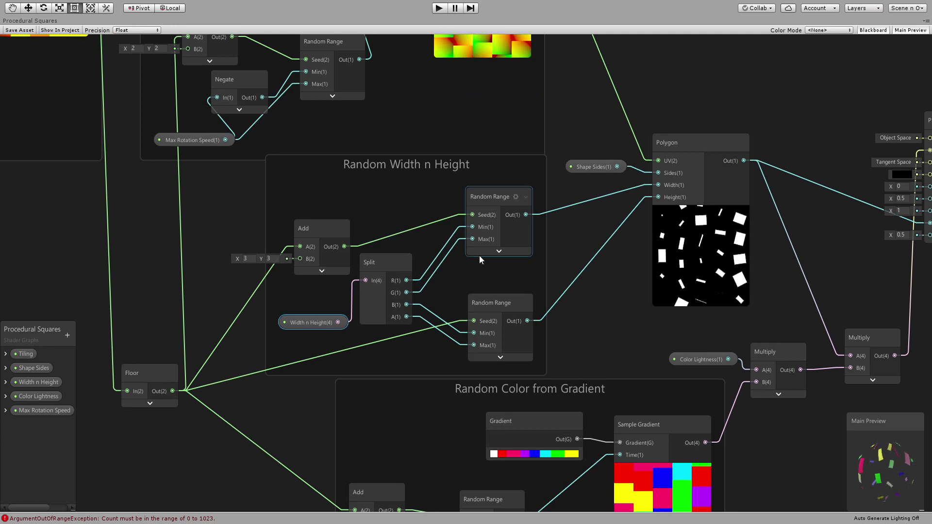
{"action": "middle_click_drag", "start_coordinate": [454, 325], "coordinate": [416, 267]}
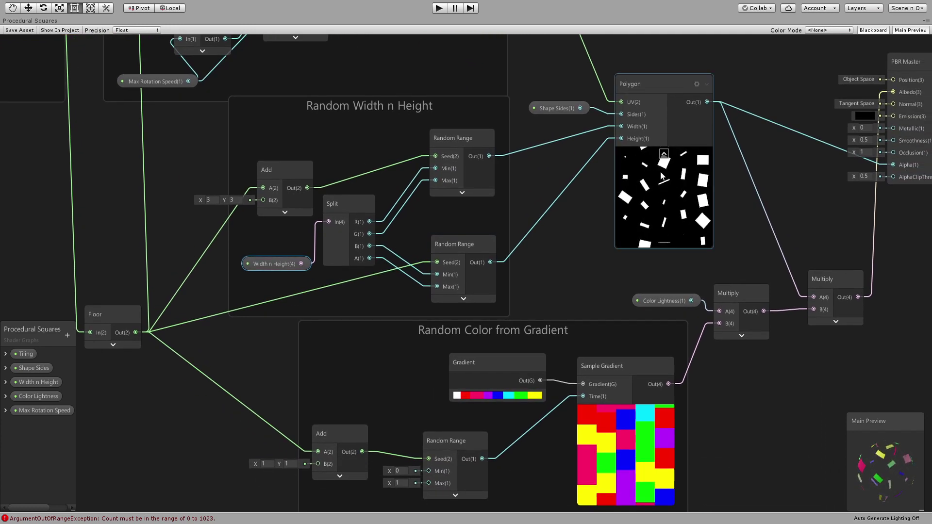
Step: Switch the Random Color from Gradient's Gradient node to Blend mode in the Gradient Editor
{"action": "scroll", "coordinate": [357, 282], "scroll_direction": "down", "scroll_amount": 2}
{"action": "middle_click_drag", "start_coordinate": [341, 272], "coordinate": [302, 227]}
{"action": "scroll", "coordinate": [289, 337], "scroll_direction": "up", "scroll_amount": 2}
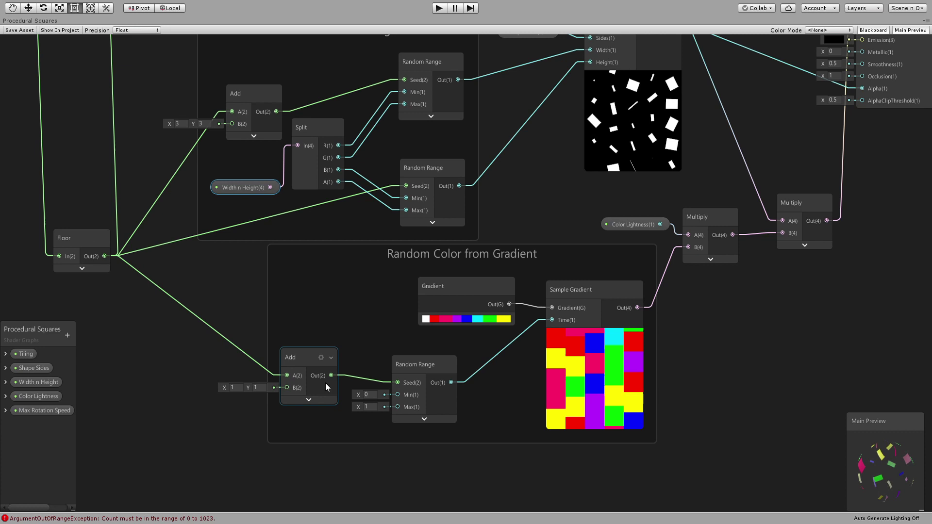
{"action": "middle_click_drag", "start_coordinate": [298, 375], "coordinate": [219, 357]}
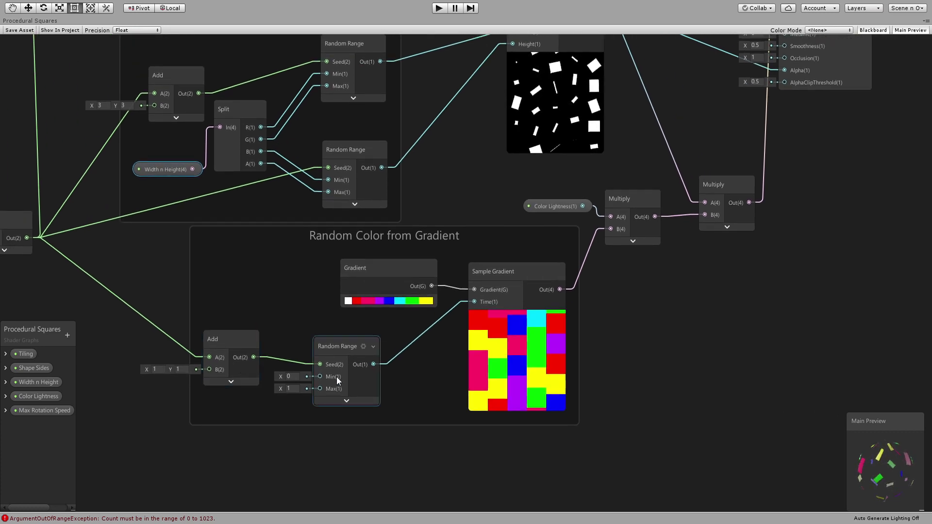
{"action": "left_click", "coordinate": [292, 388]}
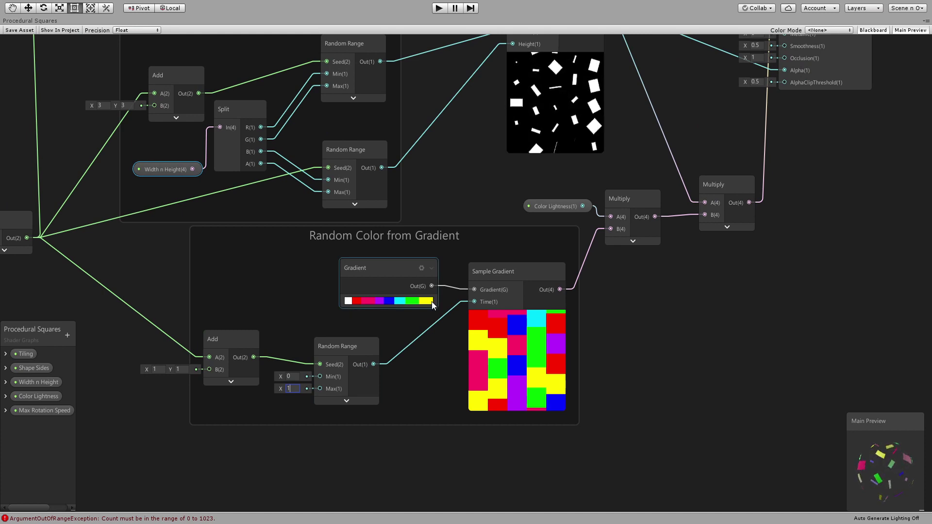
{"action": "left_click", "coordinate": [380, 302]}
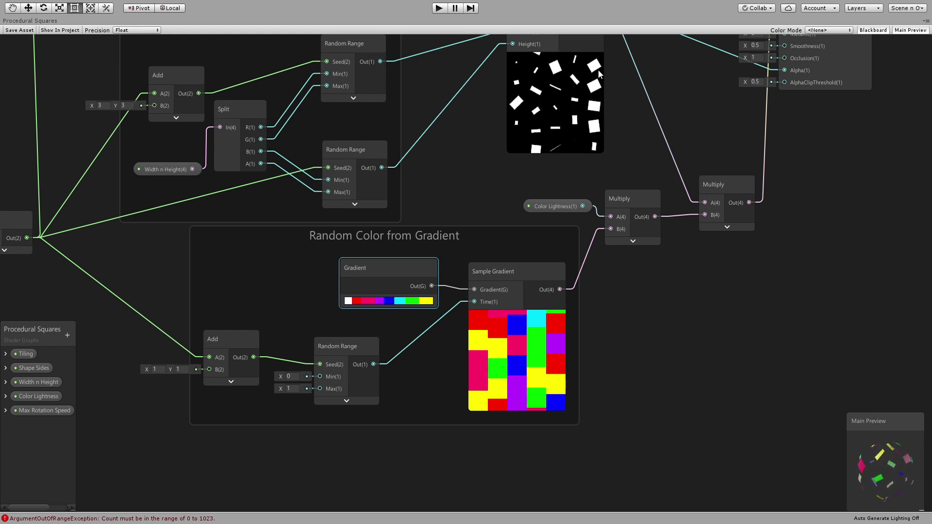
{"action": "left_click", "coordinate": [292, 389]}
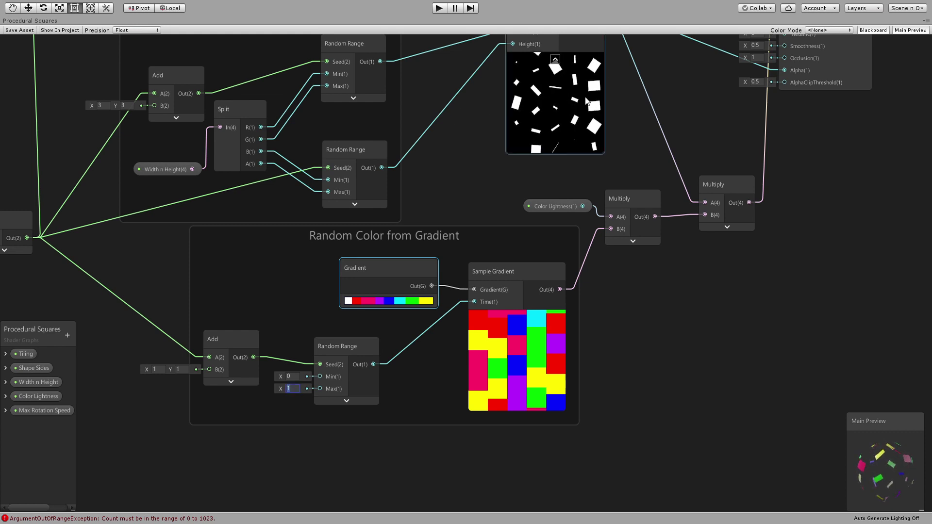
{"action": "left_click", "coordinate": [416, 305]}
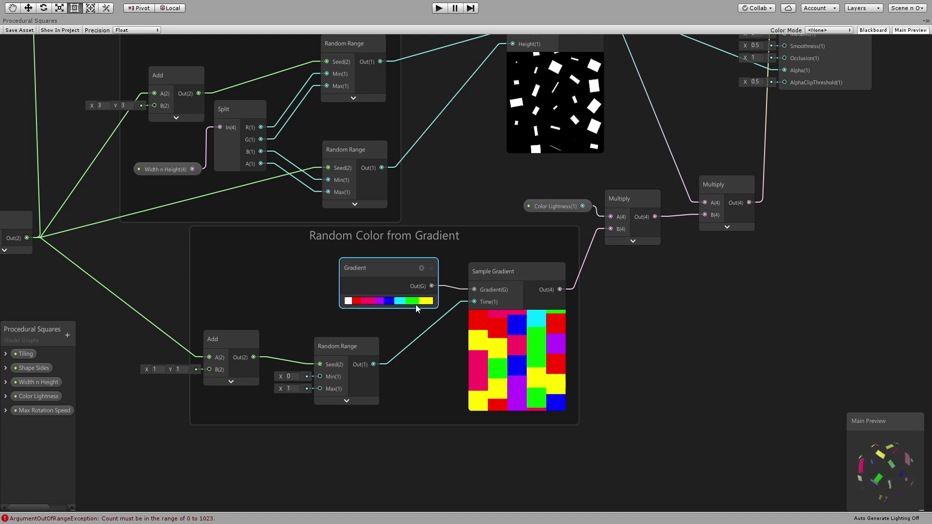
{"action": "left_click", "coordinate": [545, 104]}
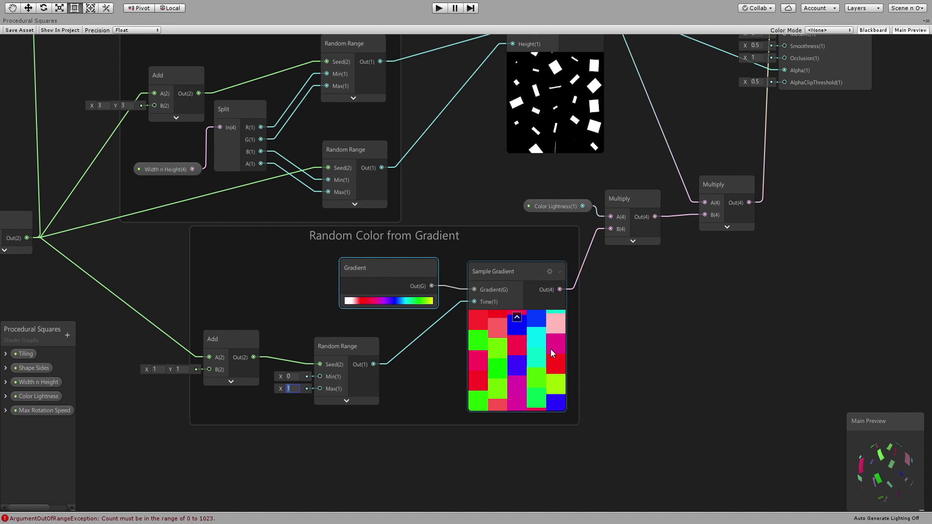
{"action": "middle_click_drag", "start_coordinate": [550, 349], "coordinate": [479, 361]}
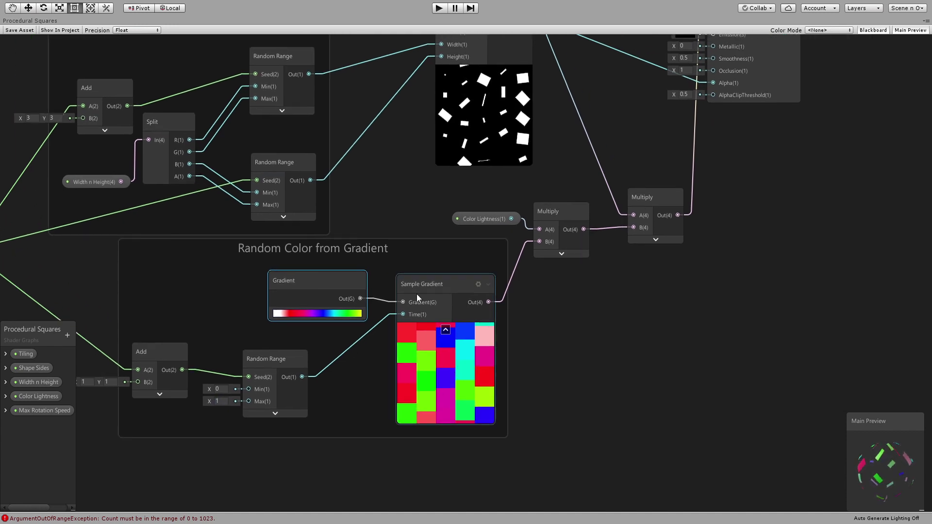
{"action": "middle_click_drag", "start_coordinate": [520, 297], "coordinate": [359, 362]}
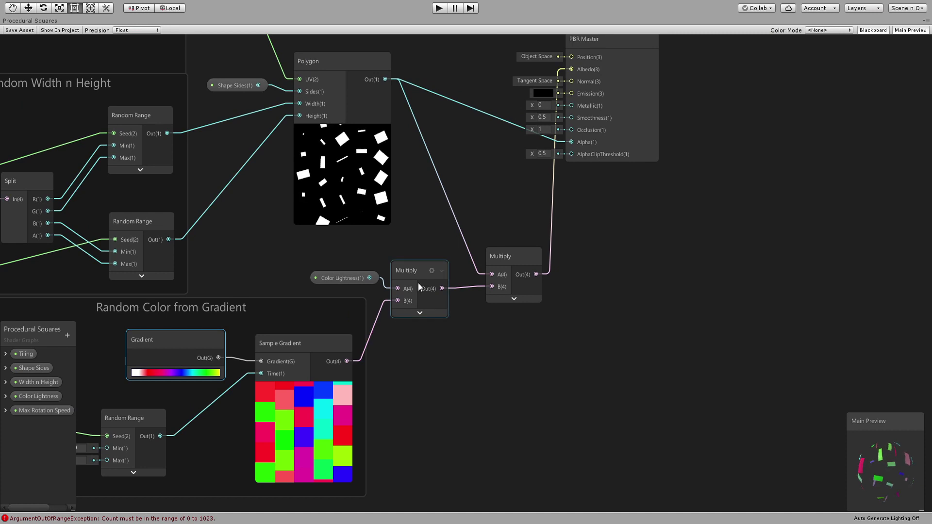
{"action": "left_click", "coordinate": [346, 279]}
{"action": "middle_click_drag", "start_coordinate": [486, 324], "coordinate": [428, 371]}
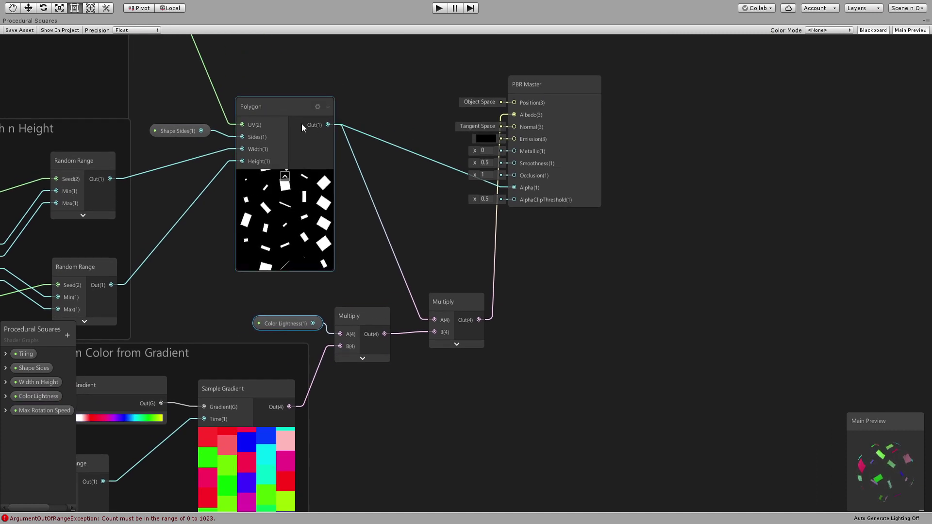
{"action": "left_click_drag", "start_coordinate": [276, 108], "coordinate": [278, 107]}
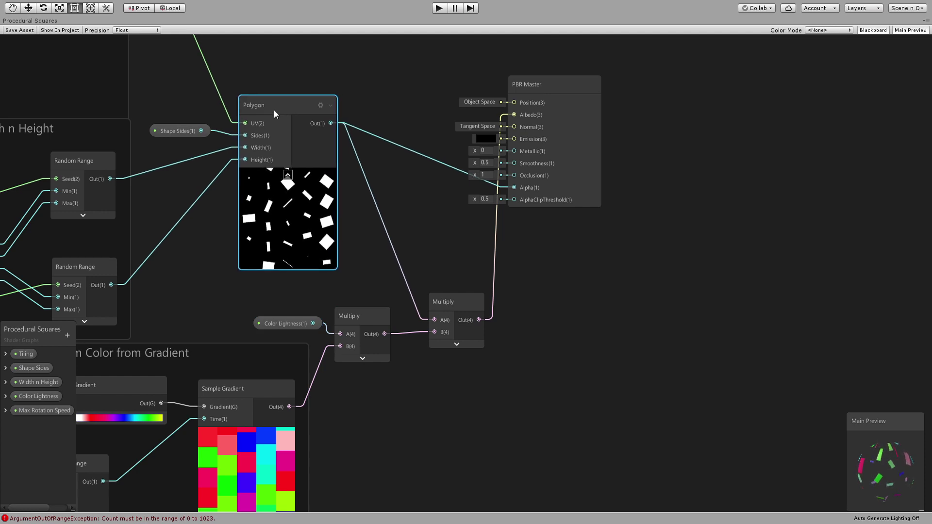
{"action": "left_click", "coordinate": [363, 323]}
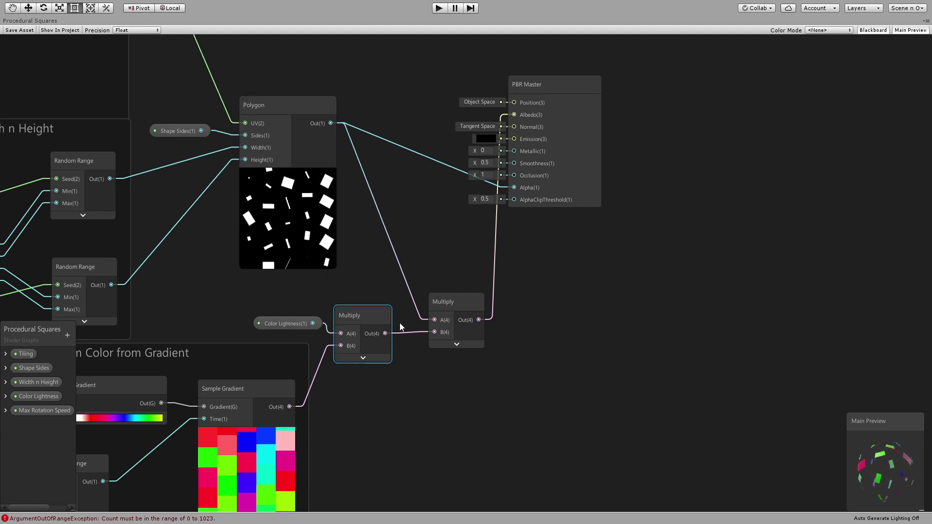
{"action": "left_click", "coordinate": [455, 344]}
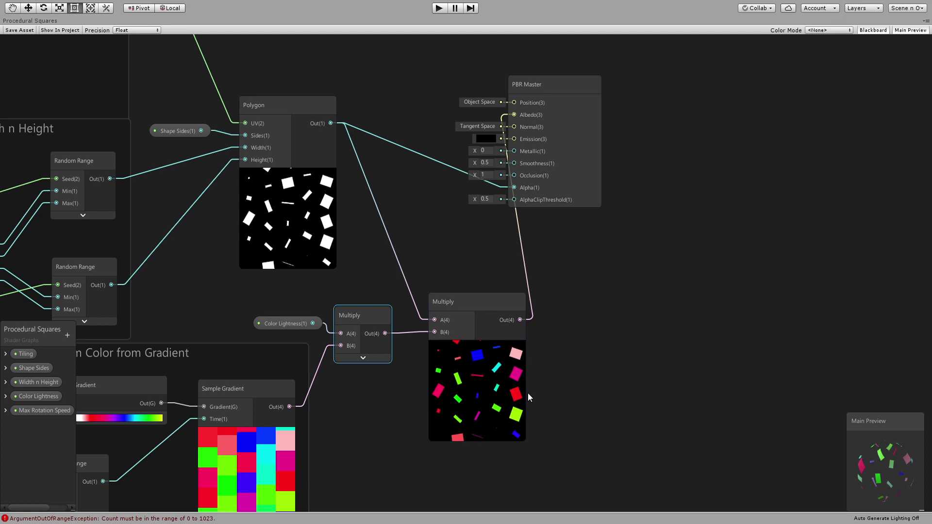
{"action": "left_click", "coordinate": [473, 350]}
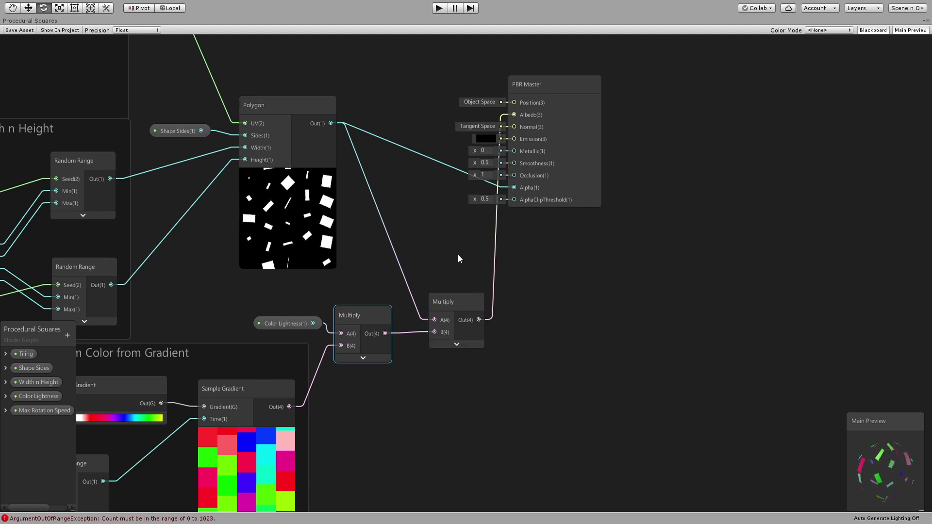
{"action": "middle_click_drag", "start_coordinate": [459, 255], "coordinate": [471, 367]}
{"action": "left_click", "coordinate": [288, 336]}
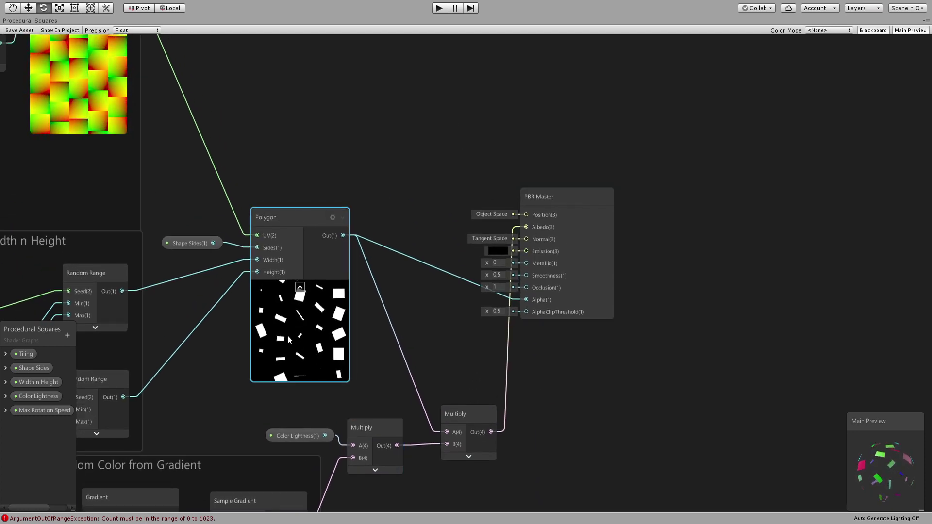
{"action": "left_click_drag", "start_coordinate": [287, 335], "coordinate": [286, 329]}
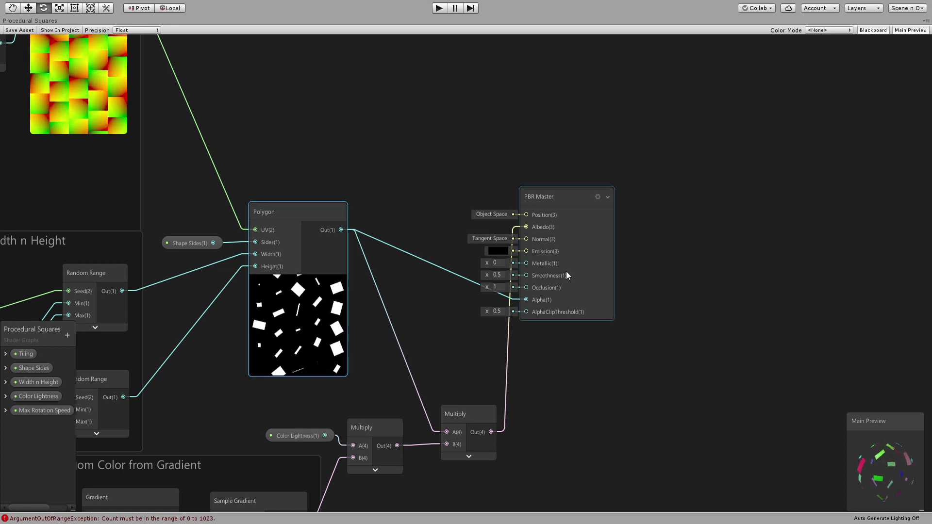
Step: Confirm PBR Master is Transparent, Alpha blend, Two Sided, then save the graph and restore the layout
{"action": "left_click", "coordinate": [599, 197]}
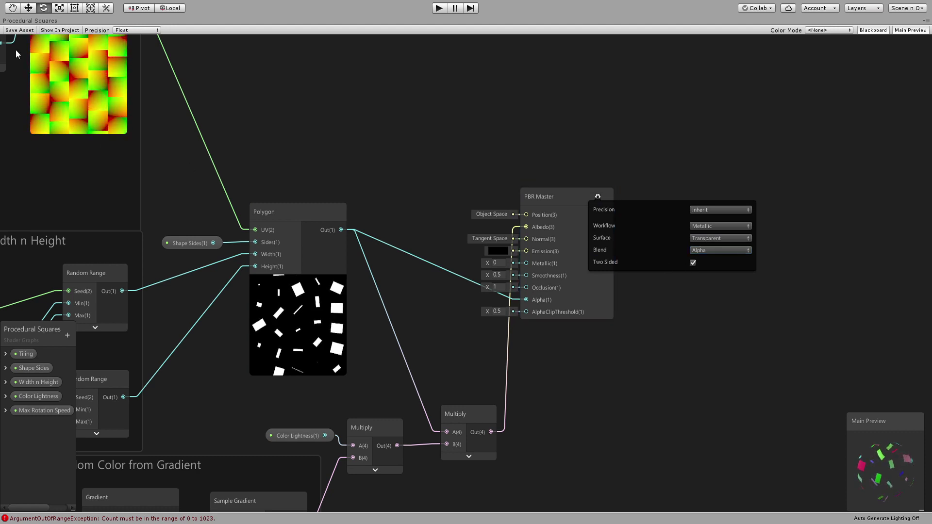
{"action": "left_click", "coordinate": [20, 28]}
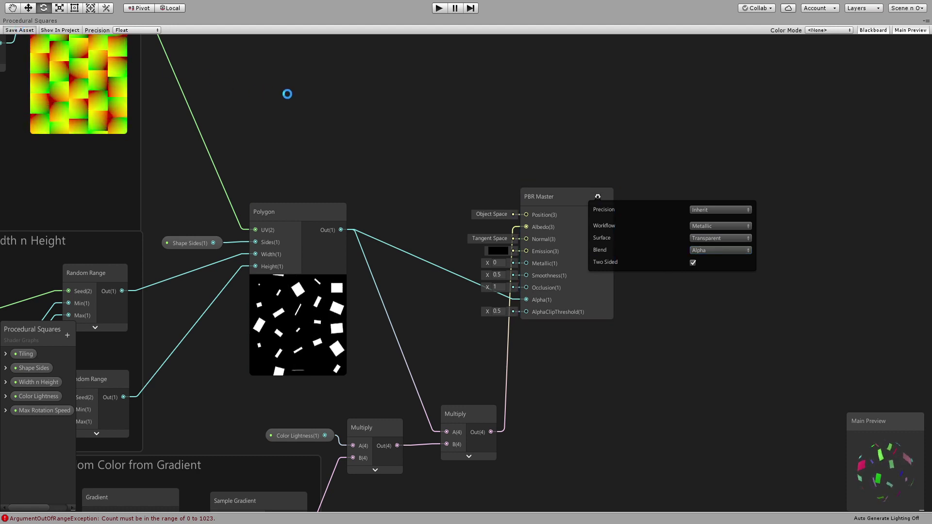
{"action": "key", "text": "shift+space"}
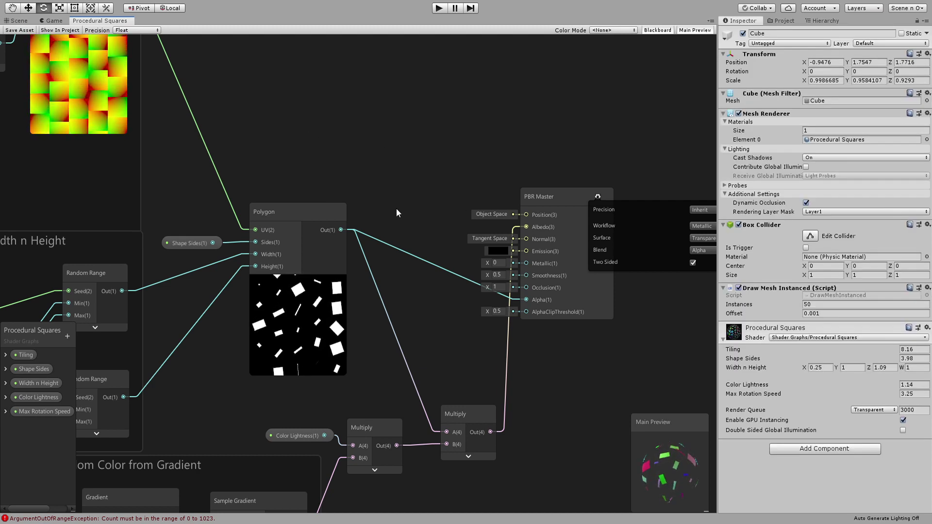
Step: Fly up to the cube and raise Shape Sides to make hexagons, then lower it back to about 4
{"action": "left_click", "coordinate": [19, 21]}
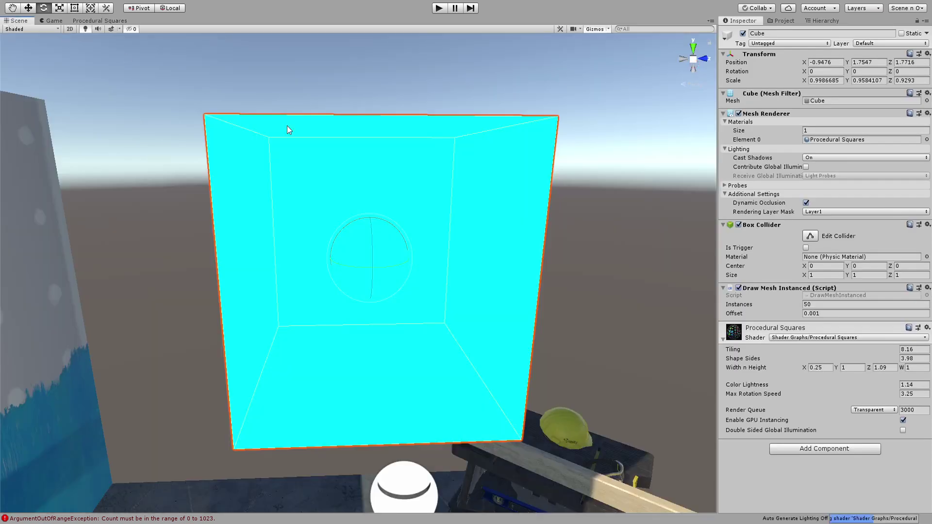
{"action": "key", "text": "w"}
{"action": "right_click_drag", "start_coordinate": [438, 263], "coordinate": [423, 267]}
{"action": "key", "text": "d"}
{"action": "key", "text": "s"}
{"action": "key", "text": "a"}
{"action": "key", "text": "w"}
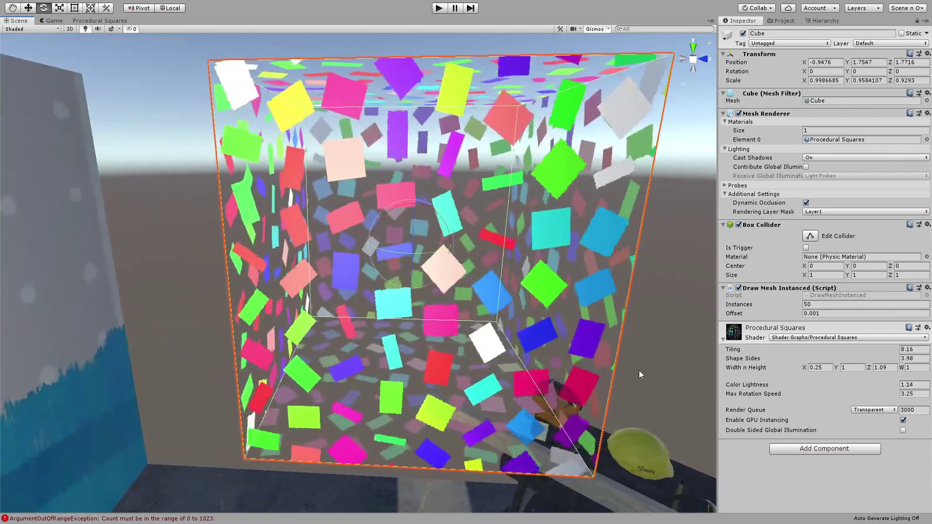
{"action": "mouse_move", "coordinate": [864, 359]}
{"action": "left_mouse_down"}
{"action": "mouse_move", "coordinate": [887, 360]}
{"action": "mouse_move", "coordinate": [868, 360]}
{"action": "left_mouse_up"}
{"action": "mouse_move", "coordinate": [611, 316]}
{"action": "right_mouse_down"}
{"action": "mouse_move", "coordinate": [615, 305]}
{"action": "mouse_move", "coordinate": [611, 314]}
{"action": "right_mouse_up"}
Step: Back the camera away, deselect the cube, and start Play mode
{"action": "key", "text": "w"}
{"action": "key", "text": "s"}
{"action": "left_click", "coordinate": [560, 166]}
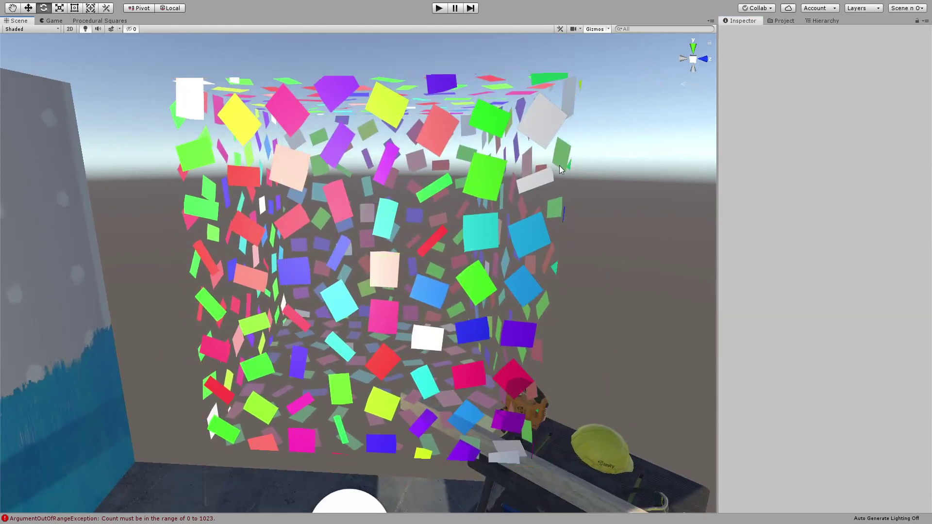
{"action": "left_click", "coordinate": [433, 11]}
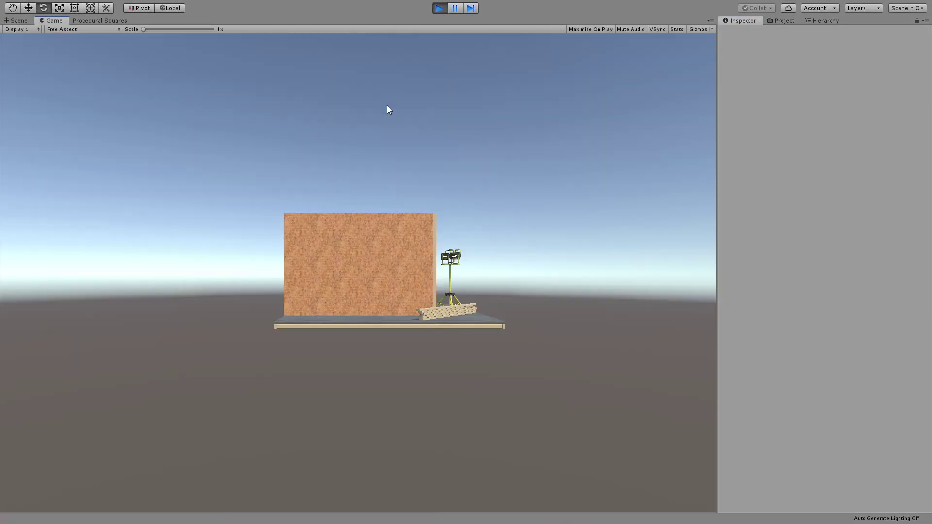
Step: Fly the scene camera through the exploding 3D cubes during play, then stop Play mode
{"action": "left_click", "coordinate": [23, 21]}
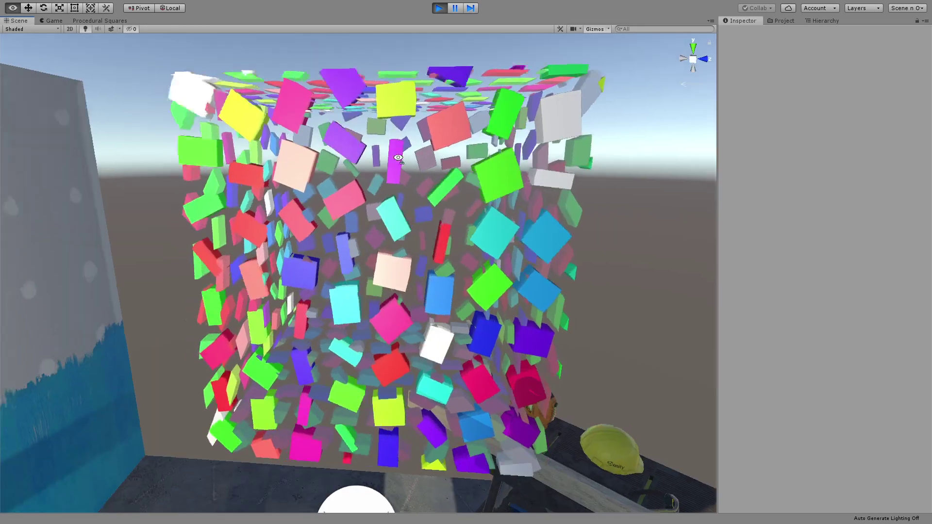
{"action": "key", "text": "w"}
{"action": "right_click_drag", "start_coordinate": [318, 141], "coordinate": [333, 181]}
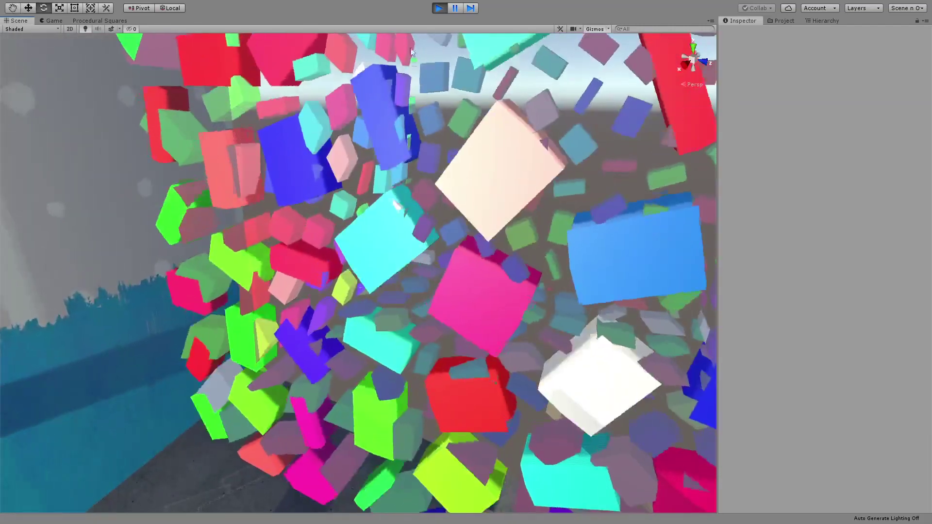
{"action": "left_click", "coordinate": [440, 8]}
{"action": "right_click_drag", "start_coordinate": [445, 176], "coordinate": [472, 156]}
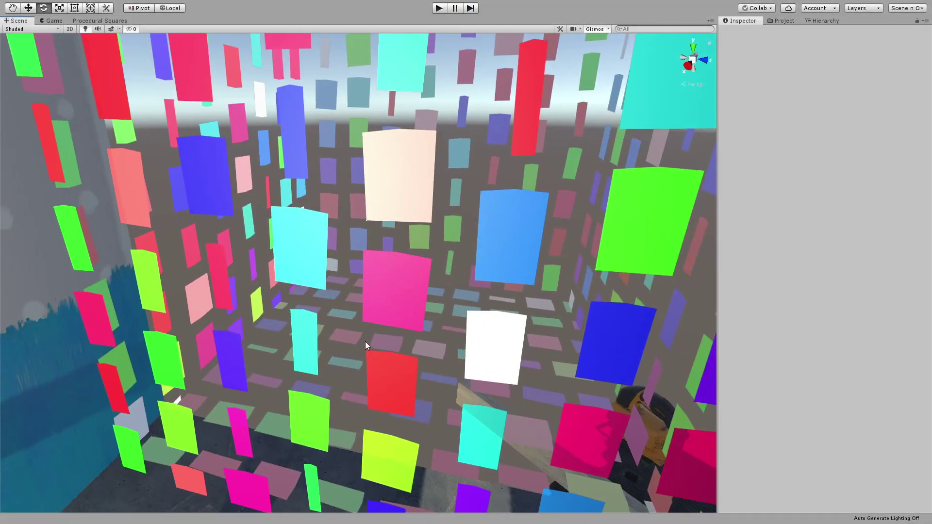
{"action": "right_click_drag", "start_coordinate": [365, 342], "coordinate": [383, 315]}
{"action": "key", "text": "s"}
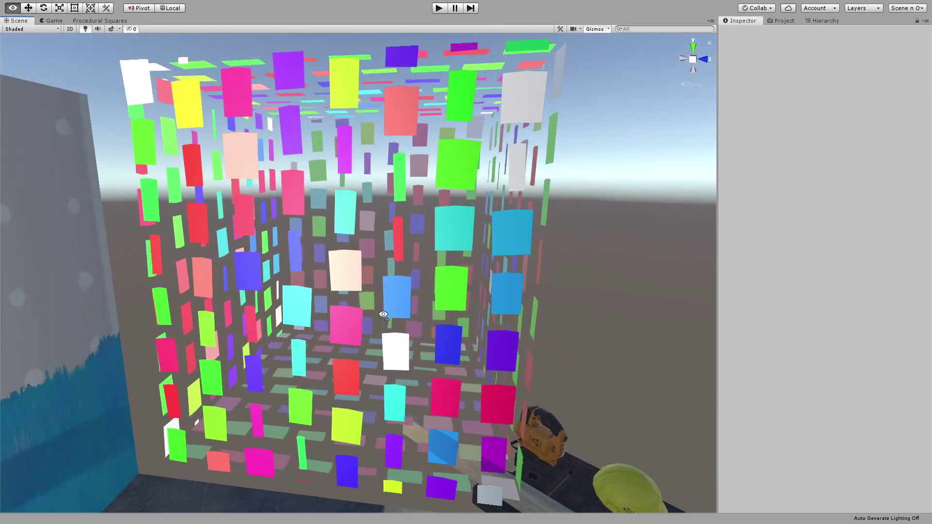
{"action": "right_click_drag", "start_coordinate": [383, 314], "coordinate": [383, 314]}
{"action": "right_click_drag", "start_coordinate": [428, 245], "coordinate": [457, 262]}
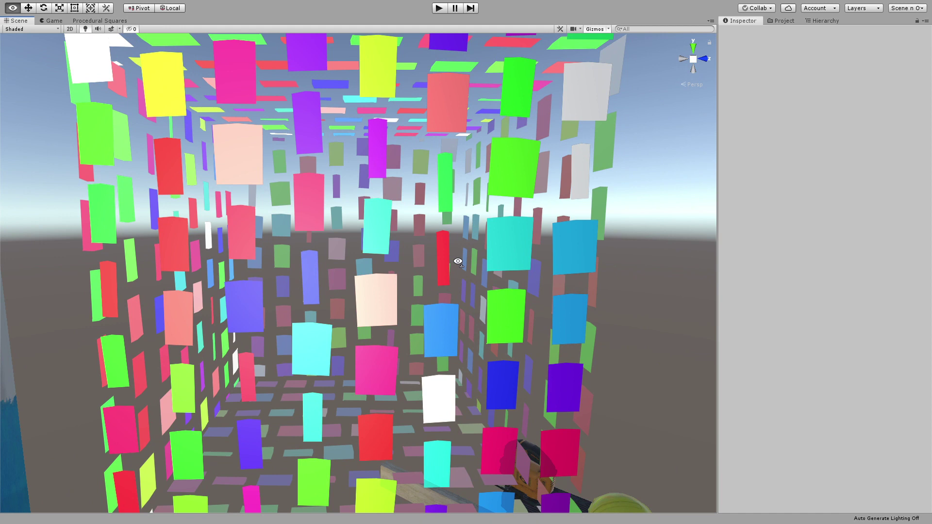
{"action": "key", "text": "alt"}
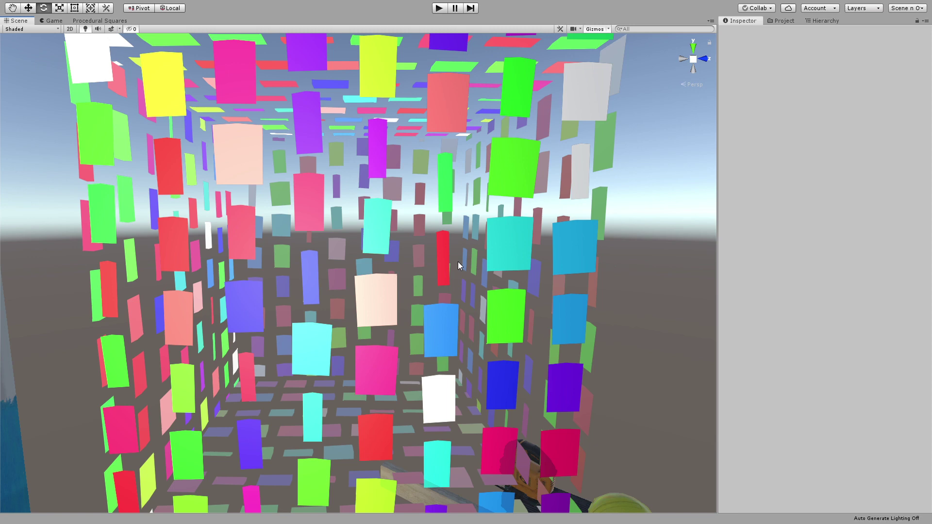